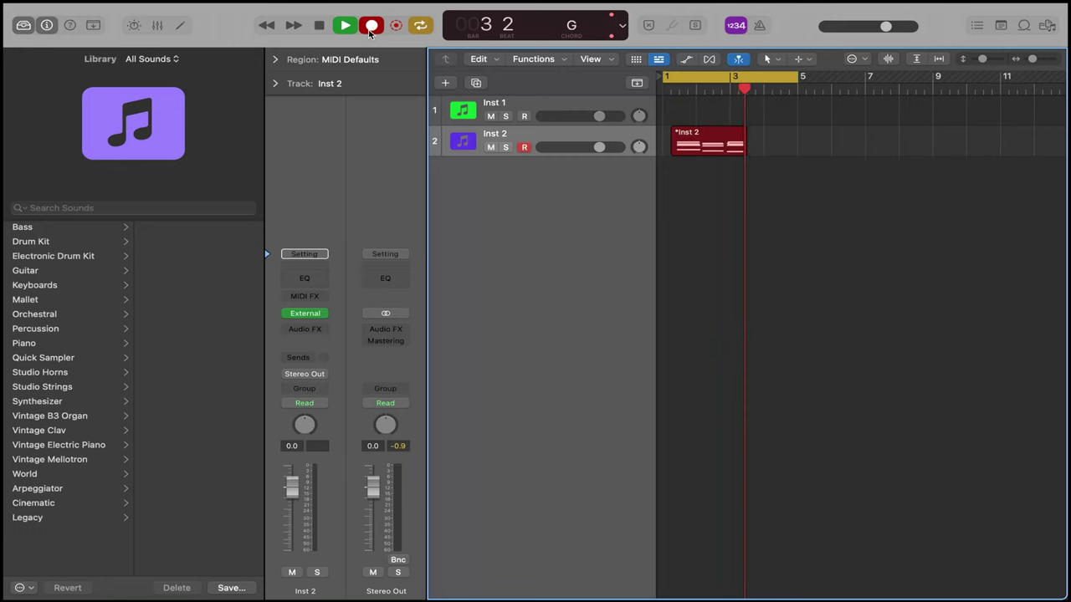
Stop the Inst 2 recording and delete the stray short note in the third chord in the Piano Roll.
{"action": "key", "text": "space"}
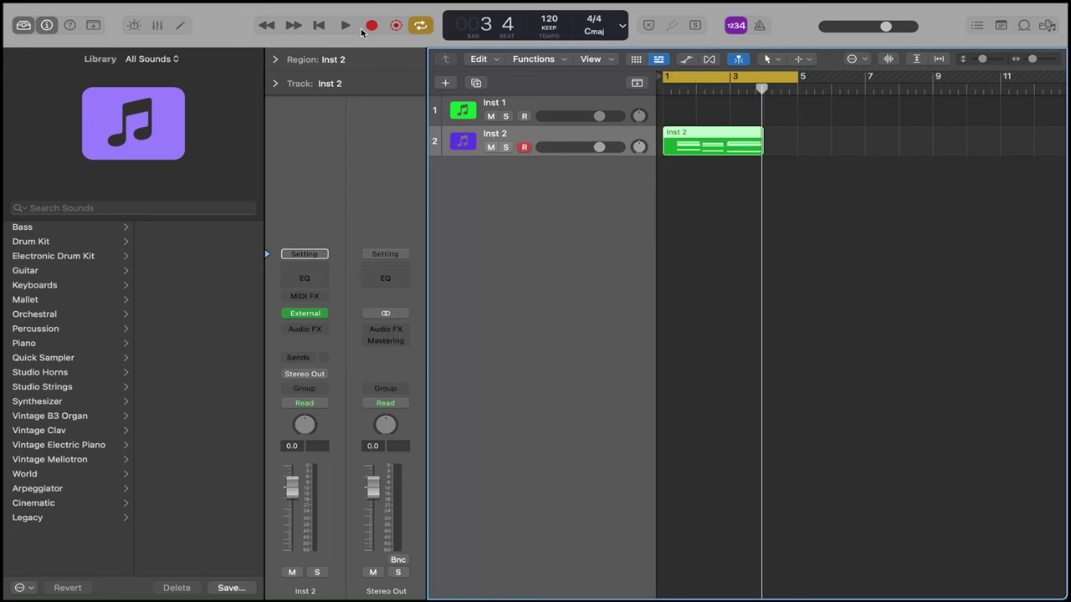
{"action": "double_click", "coordinate": [711, 139]}
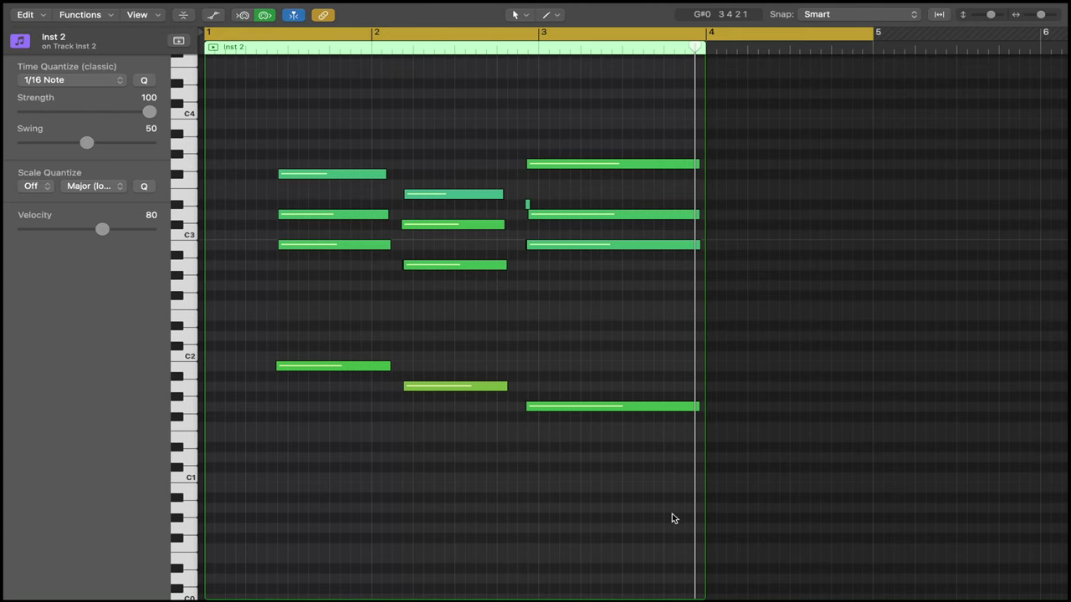
{"action": "key", "text": "Delete"}
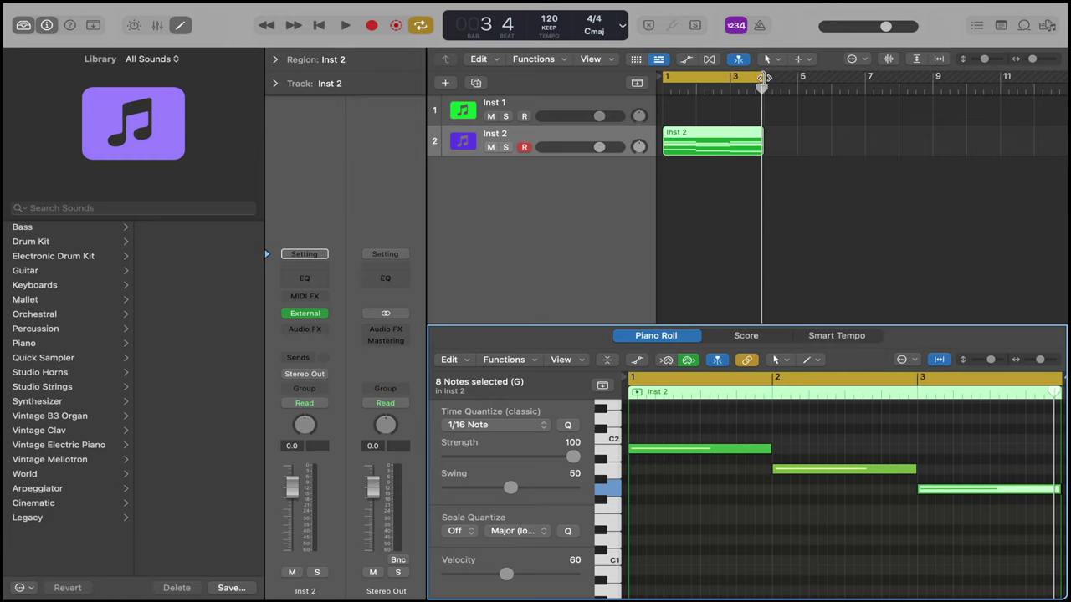
Extend the cycle range to bar 5 and create one Mic or Line audio track.
{"action": "left_click_drag", "start_coordinate": [762, 80], "coordinate": [800, 80]}
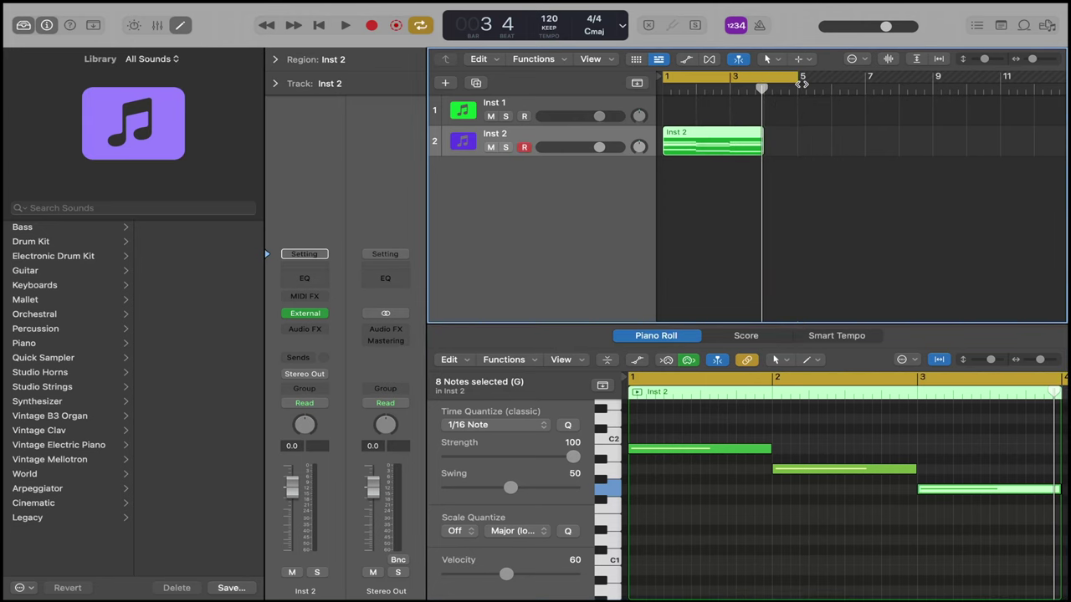
{"action": "left_click", "coordinate": [448, 83]}
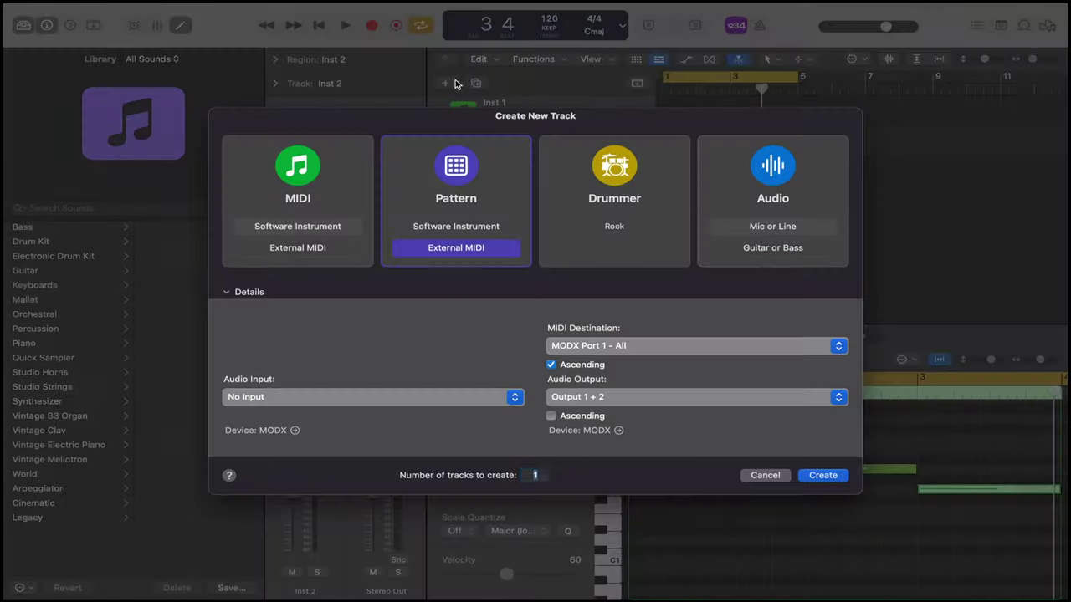
{"action": "left_click", "coordinate": [837, 228]}
{"action": "left_click", "coordinate": [821, 474]}
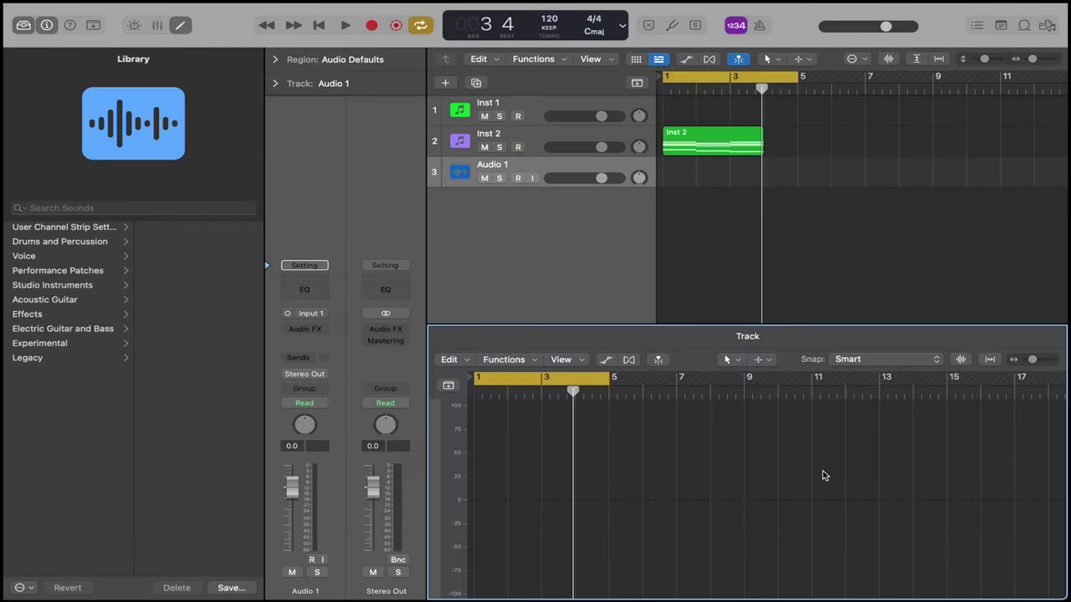
Rename the new audio track to piano and give it the grand piano icon from the Keyboards category.
{"action": "double_click", "coordinate": [504, 165]}
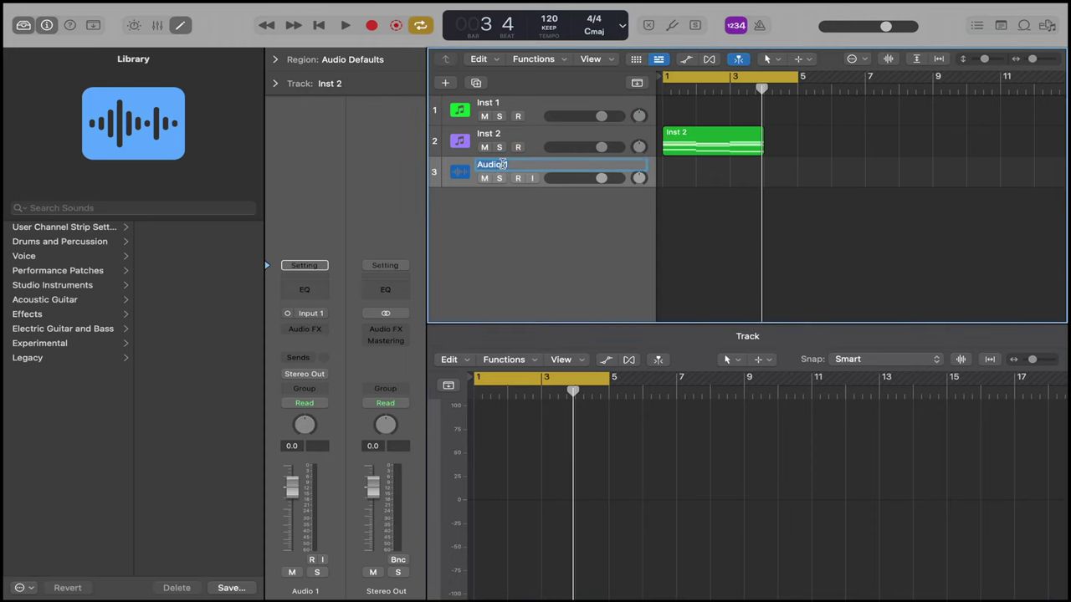
{"action": "type", "text": "piano"}
{"action": "key", "text": "Return"}
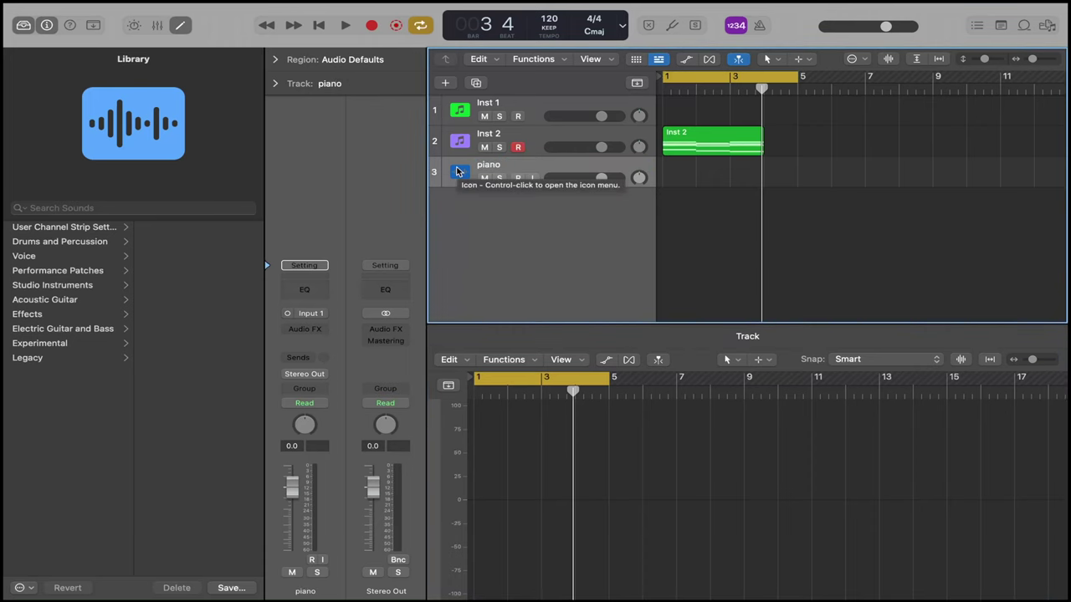
{"action": "left_click", "coordinate": [457, 170], "text": "ctrl"}
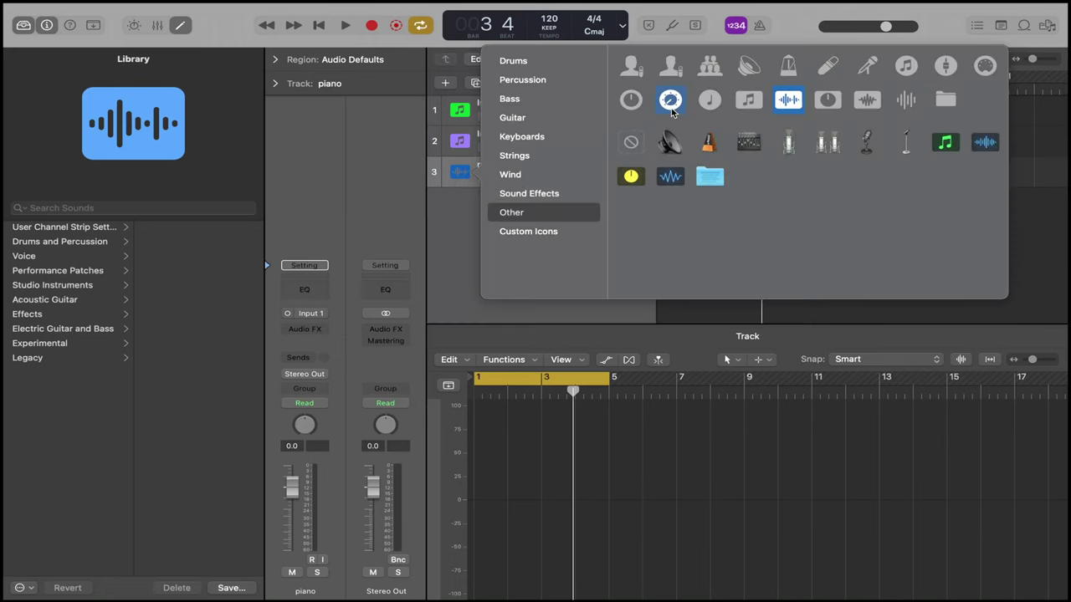
{"action": "left_click", "coordinate": [554, 136]}
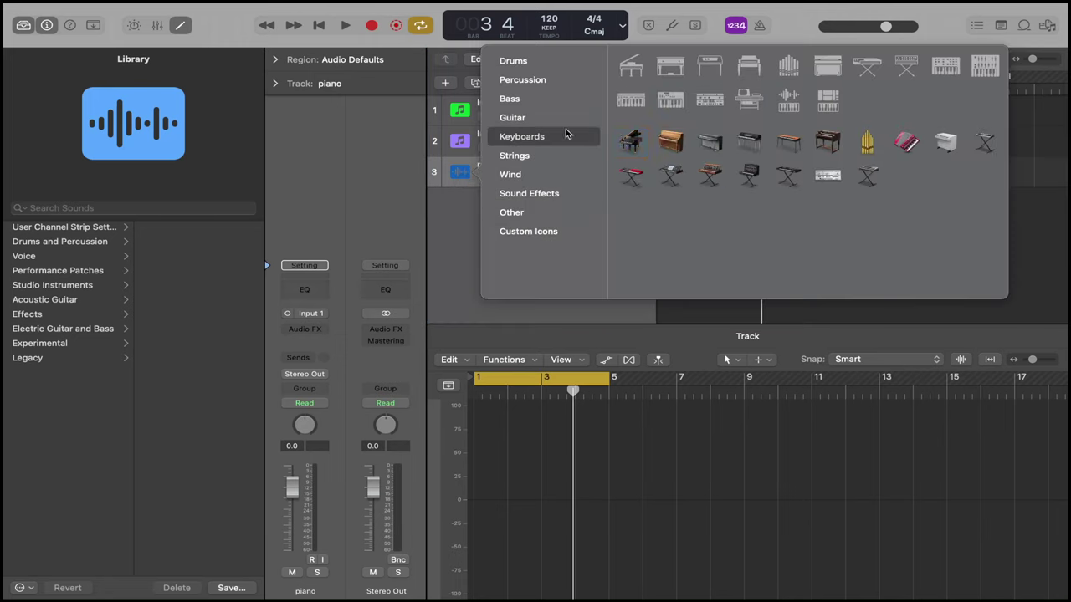
{"action": "left_click", "coordinate": [627, 139]}
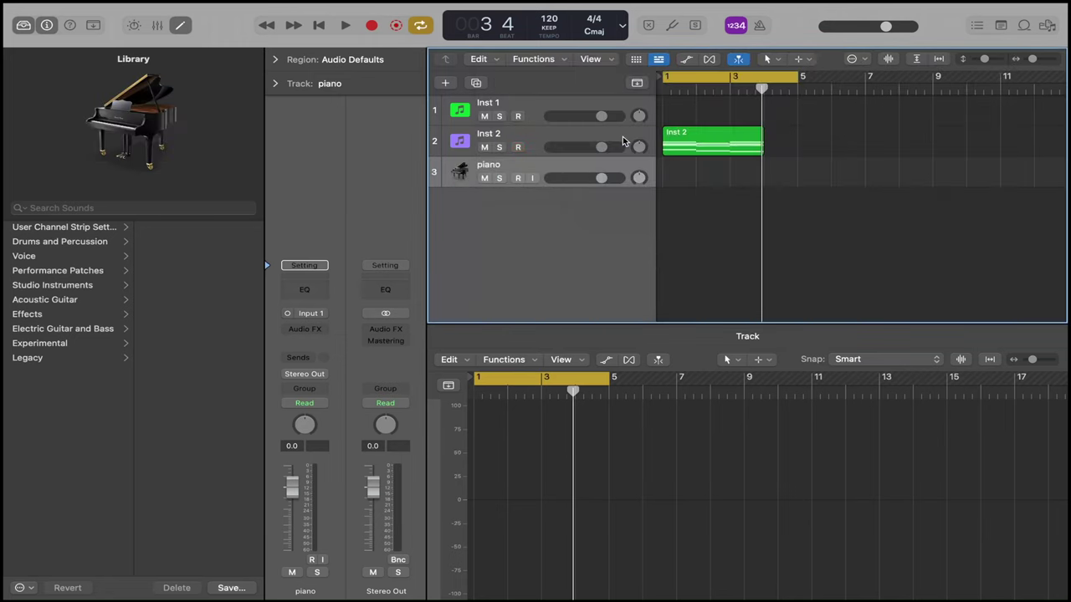
Assign a yellow track color to the piano track.
{"action": "right_click", "coordinate": [568, 164]}
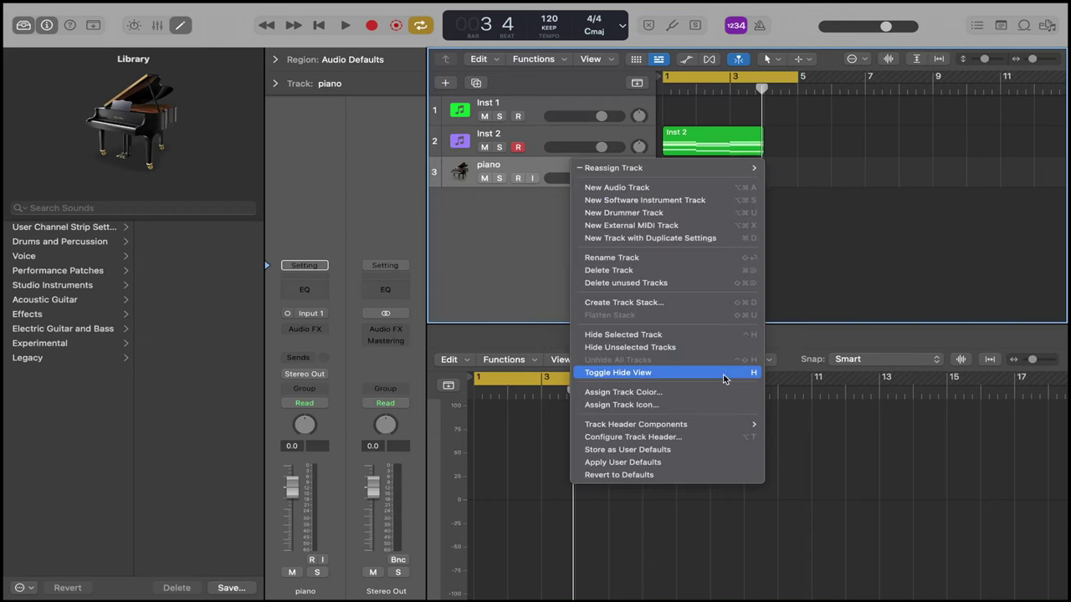
{"action": "left_click", "coordinate": [680, 390]}
{"action": "left_click", "coordinate": [320, 265]}
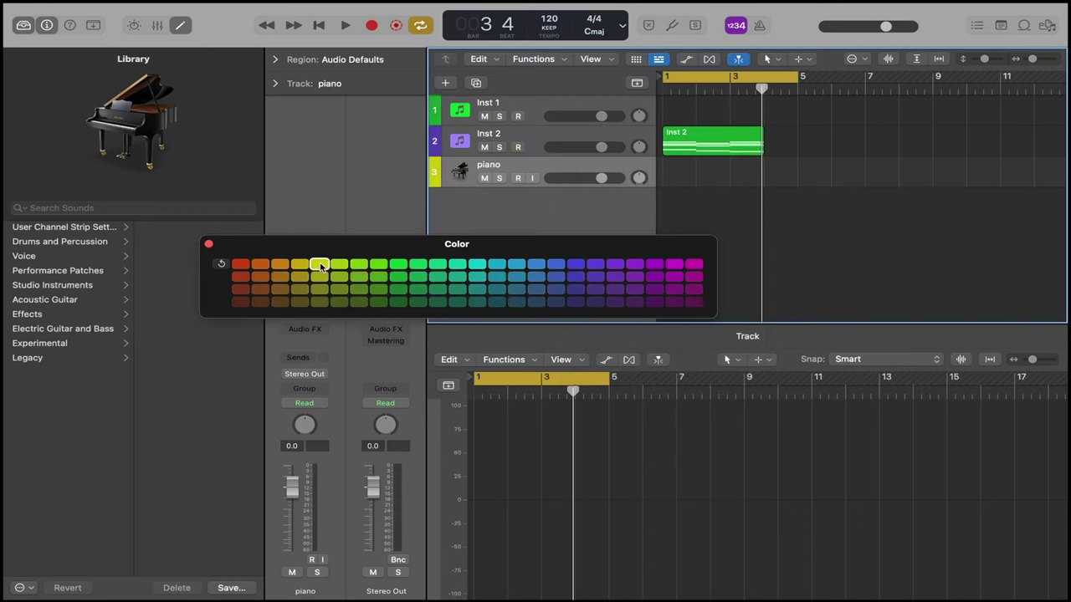
{"action": "left_click", "coordinate": [208, 244]}
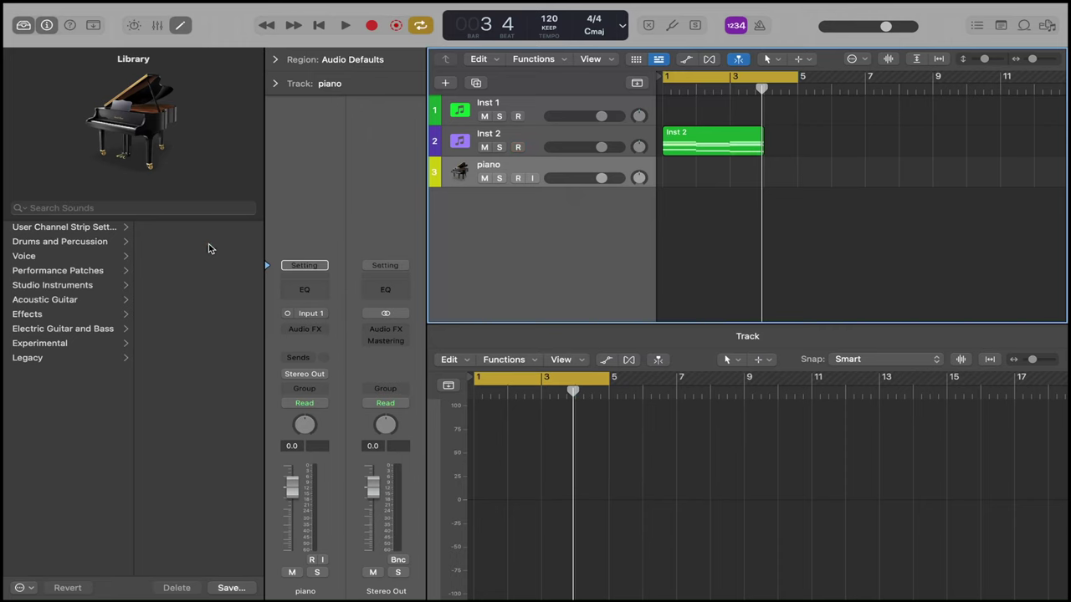
Solo the Inst 2 track and record its playback as audio on the piano track past bar 4.
{"action": "left_click", "coordinate": [156, 25]}
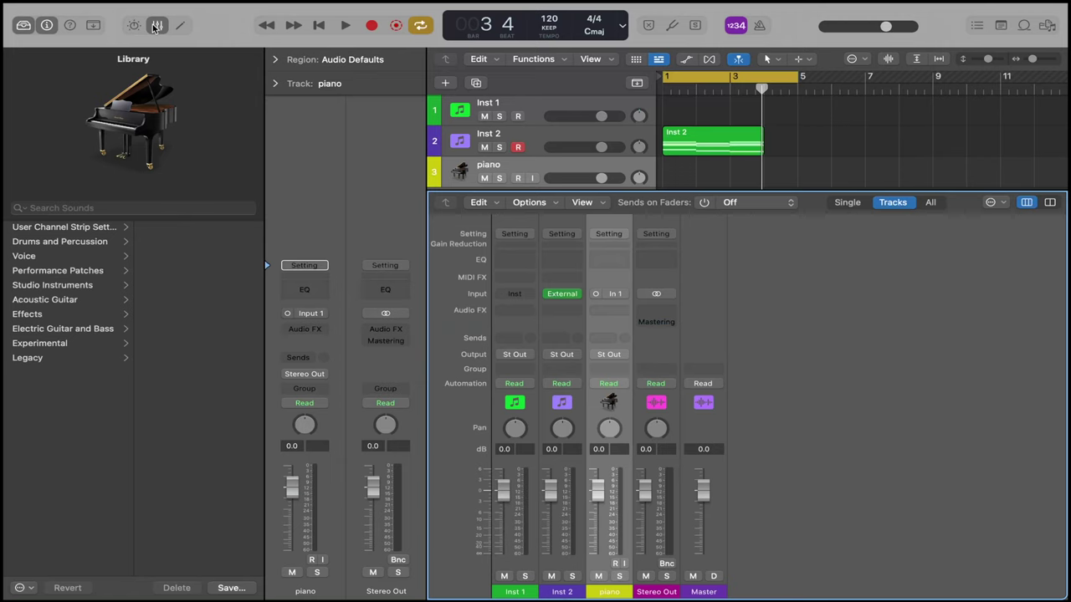
{"action": "left_click", "coordinate": [156, 25]}
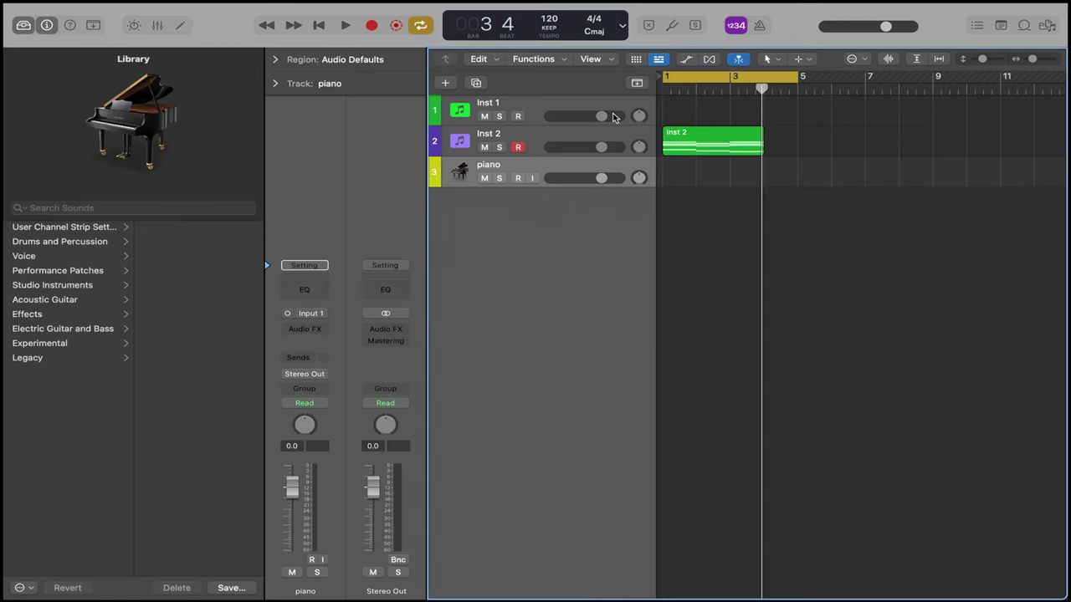
{"action": "left_click", "coordinate": [499, 147]}
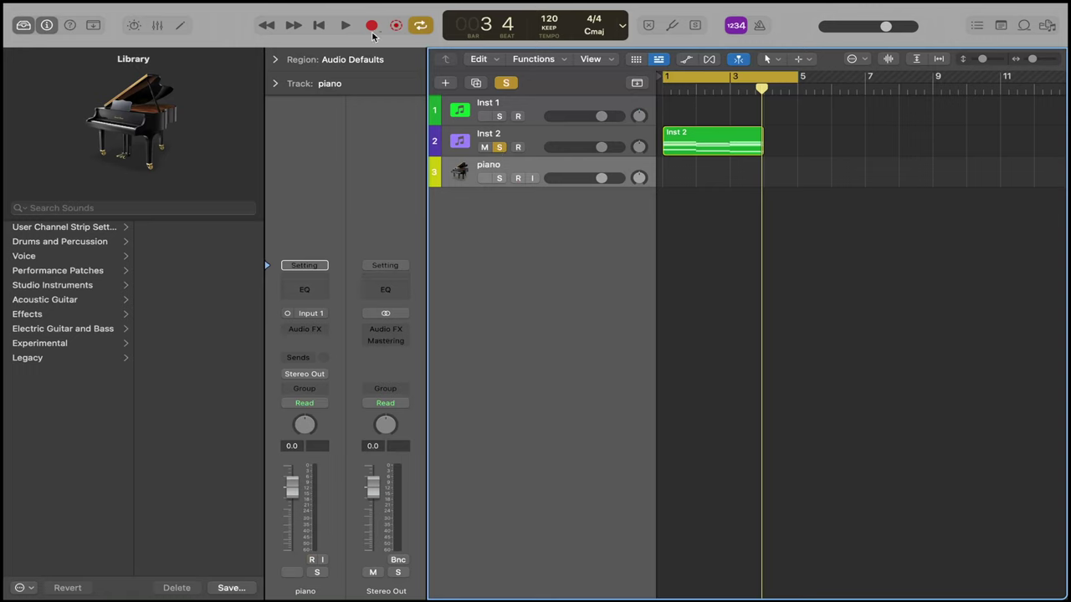
{"action": "left_click", "coordinate": [372, 27]}
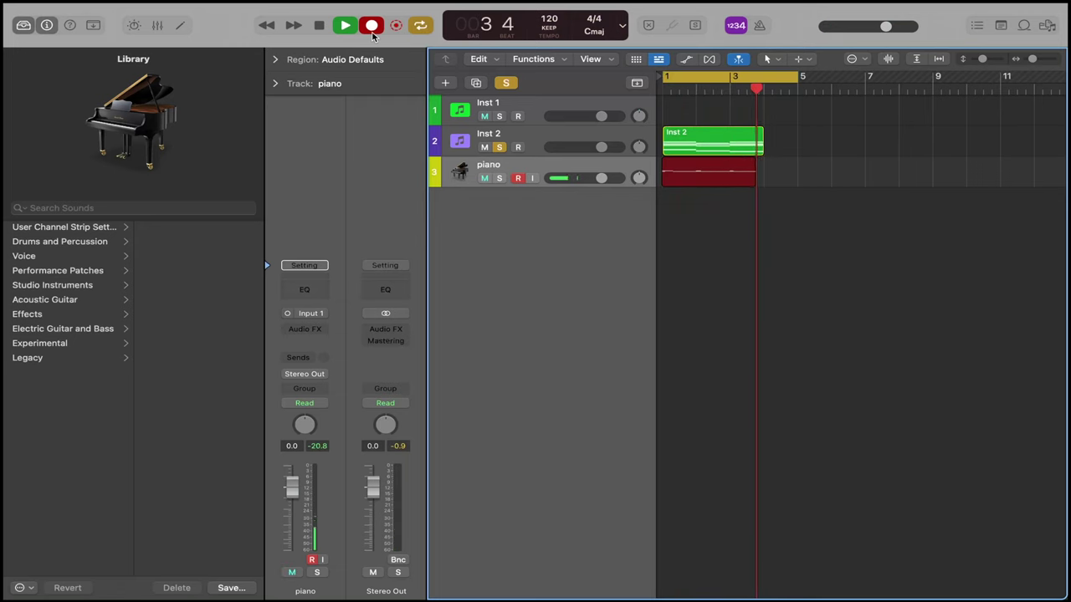
{"action": "key", "text": "space"}
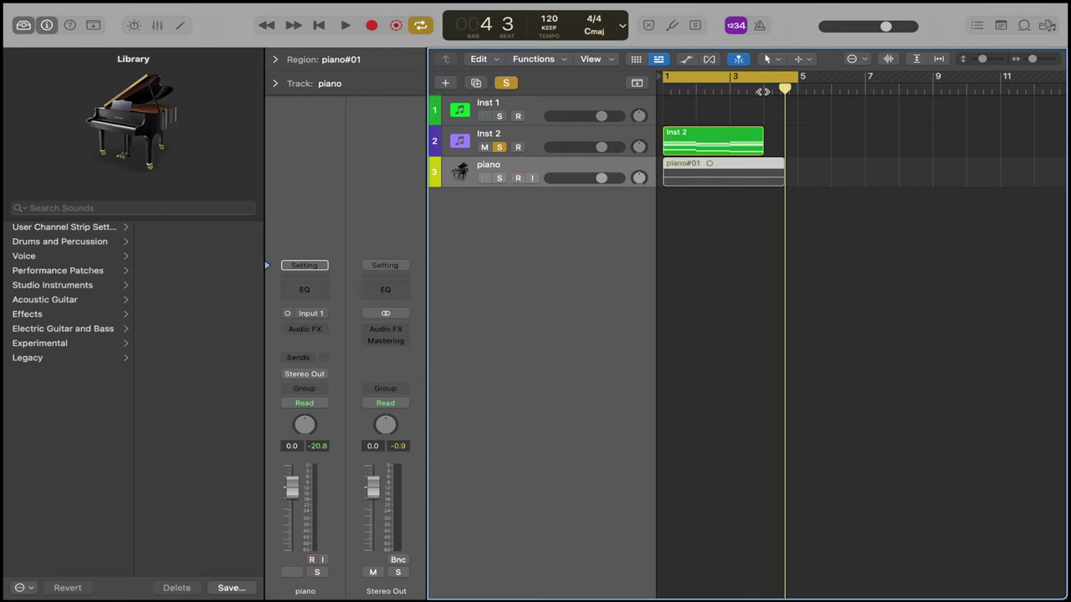
Split the recorded piano region at bar 4 with the Scissors tool and delete the part after it.
{"action": "left_click", "coordinate": [763, 91]}
{"action": "key", "text": "super+Right"}
{"action": "key", "text": "super+Right"}
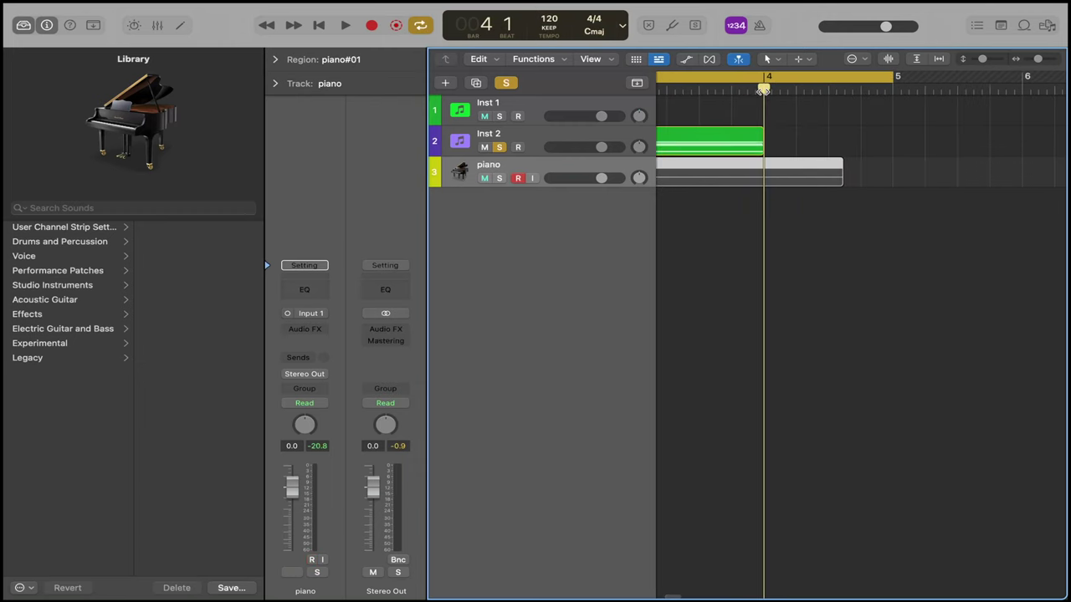
{"action": "left_click", "coordinate": [767, 58]}
{"action": "left_click", "coordinate": [803, 129]}
{"action": "left_click", "coordinate": [766, 176]}
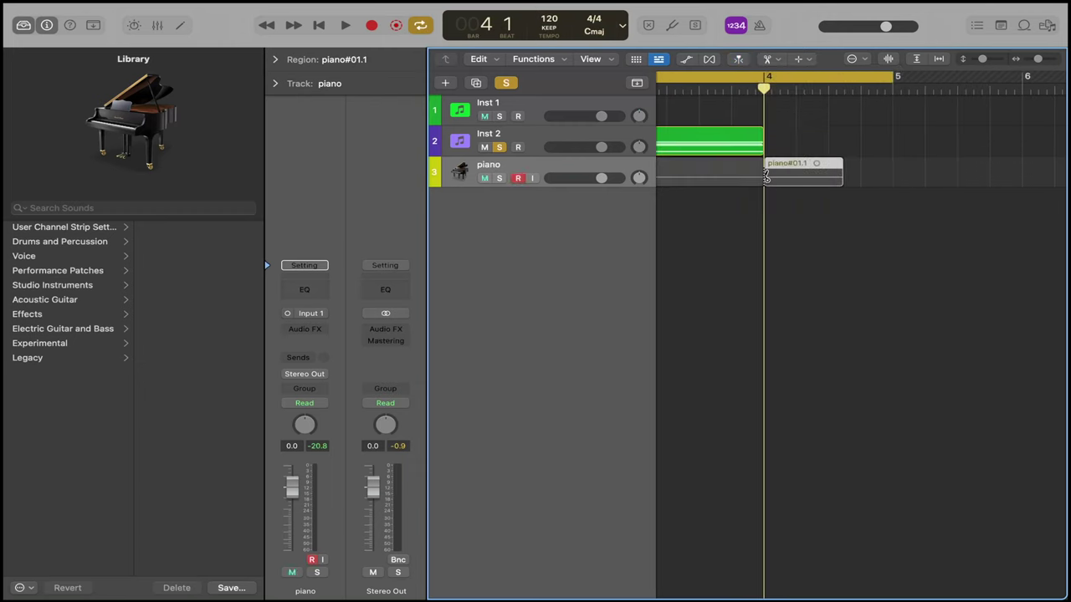
{"action": "key", "text": "Delete"}
Switch back to the Pointer tool and repeat the trimmed piano region once, starting at bar 4.
{"action": "key", "text": "super+Left"}
{"action": "key", "text": "super+Left"}
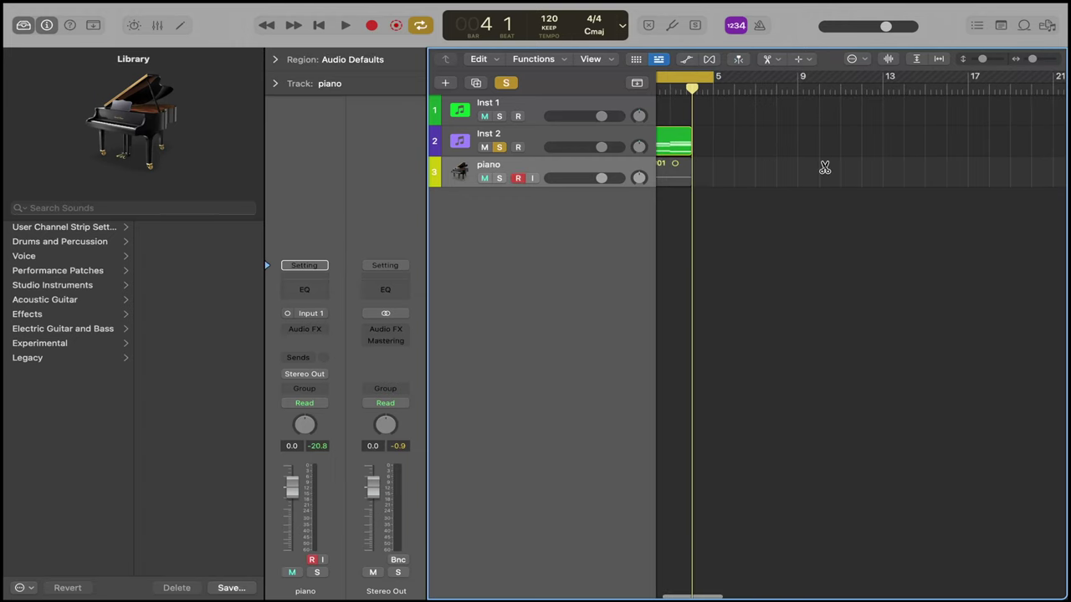
{"action": "key", "text": "super+Right"}
{"action": "key", "text": "super+Right"}
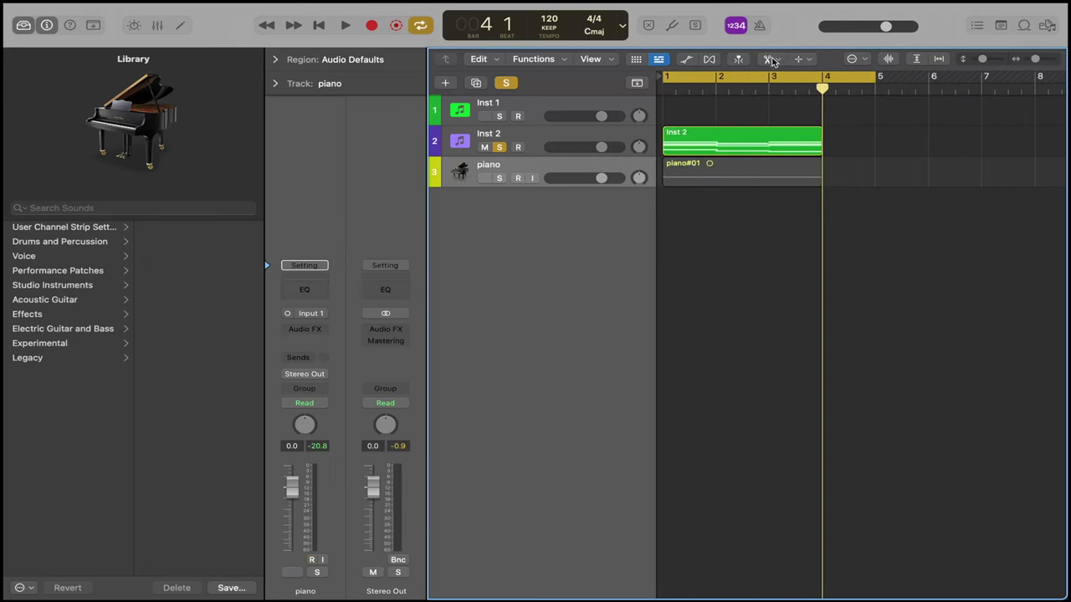
{"action": "left_click", "coordinate": [770, 59]}
{"action": "left_click", "coordinate": [796, 74]}
{"action": "left_click", "coordinate": [750, 184]}
{"action": "key", "text": "super+r"}
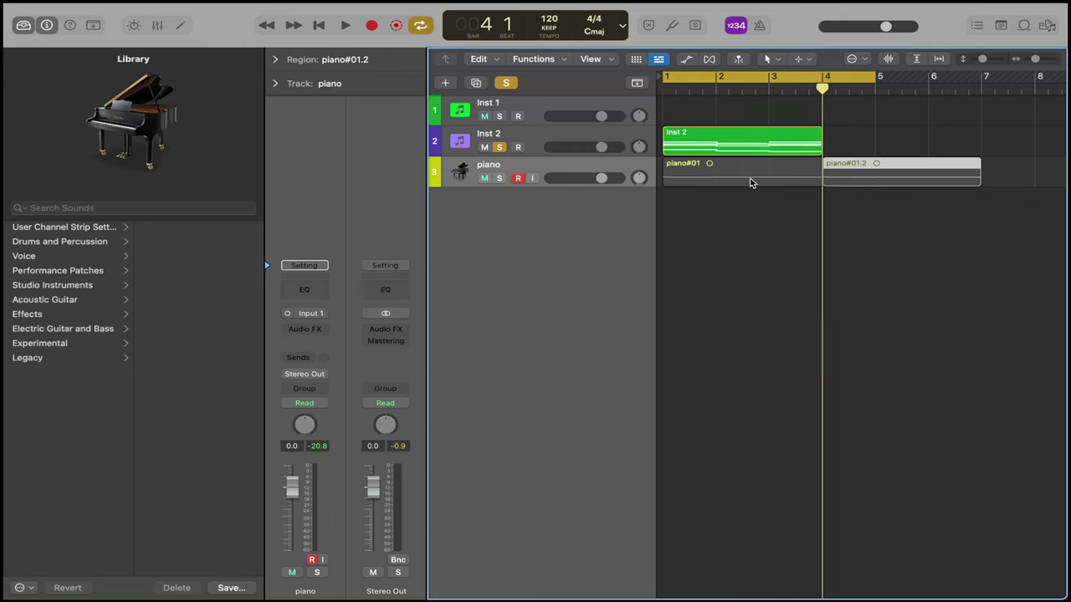
Turn off solo and delete the Inst 2 MIDI region.
{"action": "left_click", "coordinate": [505, 83]}
{"action": "left_click", "coordinate": [735, 146]}
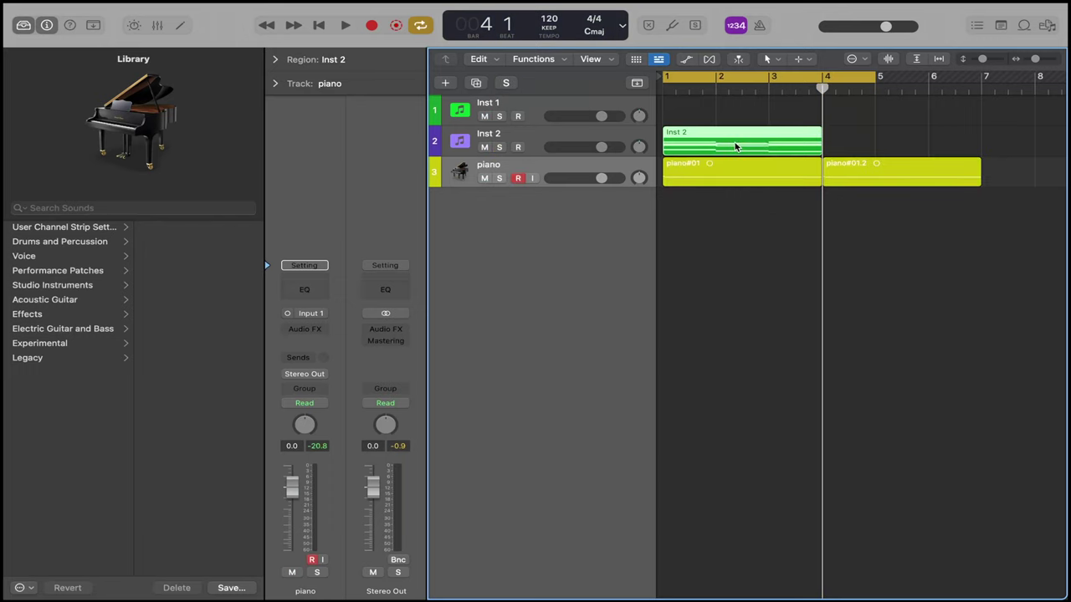
{"action": "key", "text": "Delete"}
Extend the cycle range to bar 7 and play back both piano regions.
{"action": "key", "text": "z"}
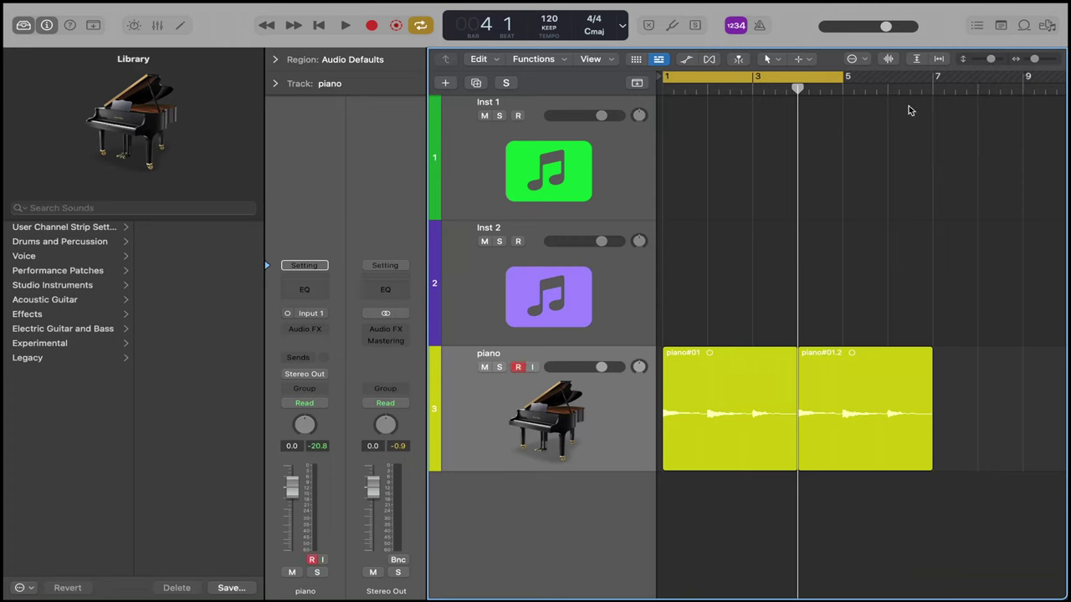
{"action": "key", "text": "space"}
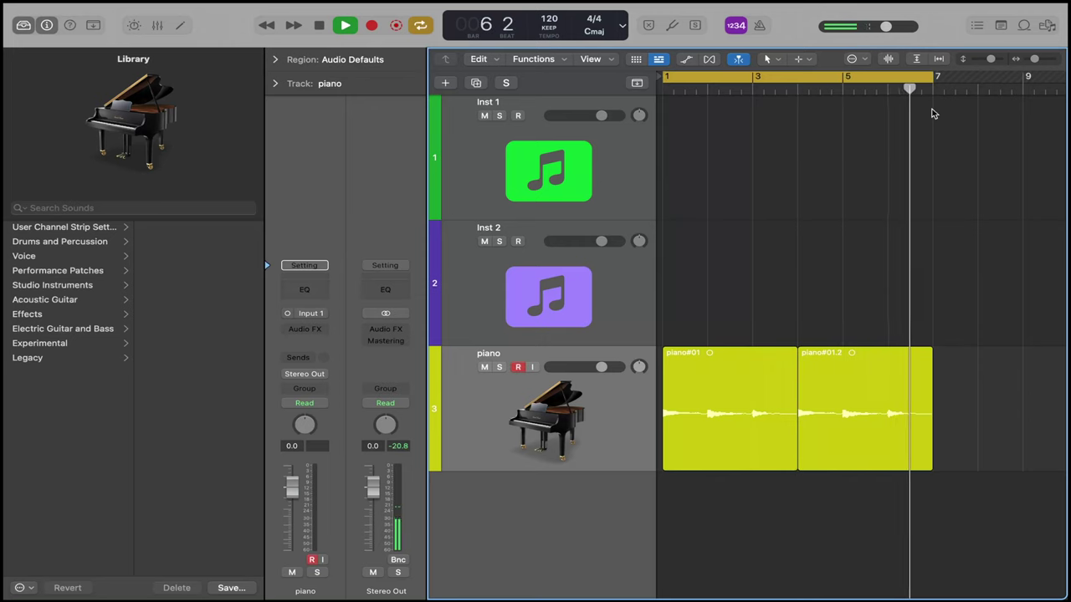
{"action": "key", "text": "space"}
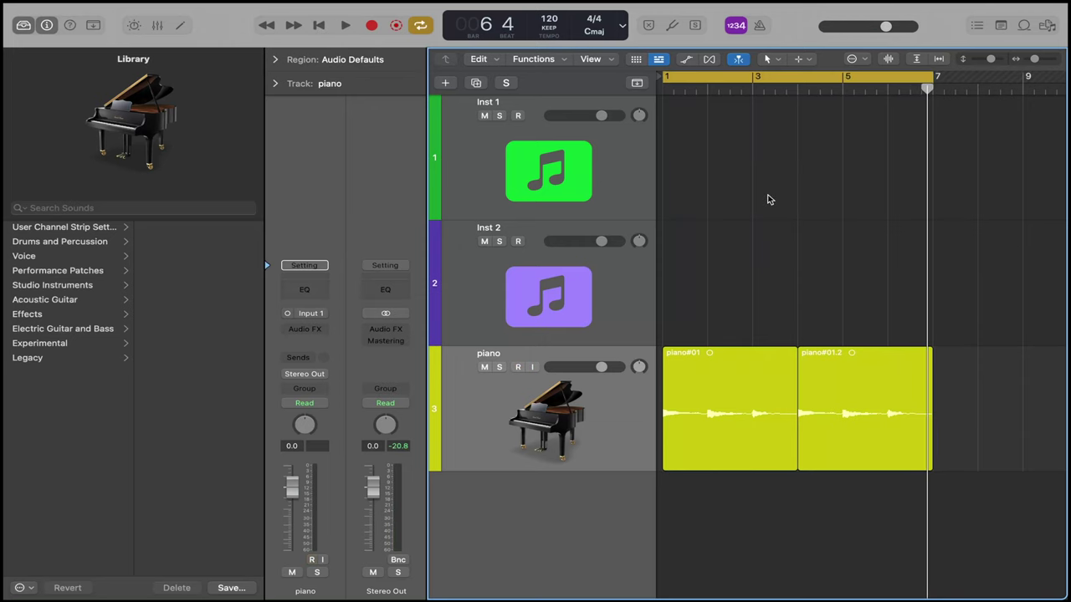
Add a Channel EQ to the piano track and raise its low-cut filter to about 90 Hz.
{"action": "left_click", "coordinate": [304, 291]}
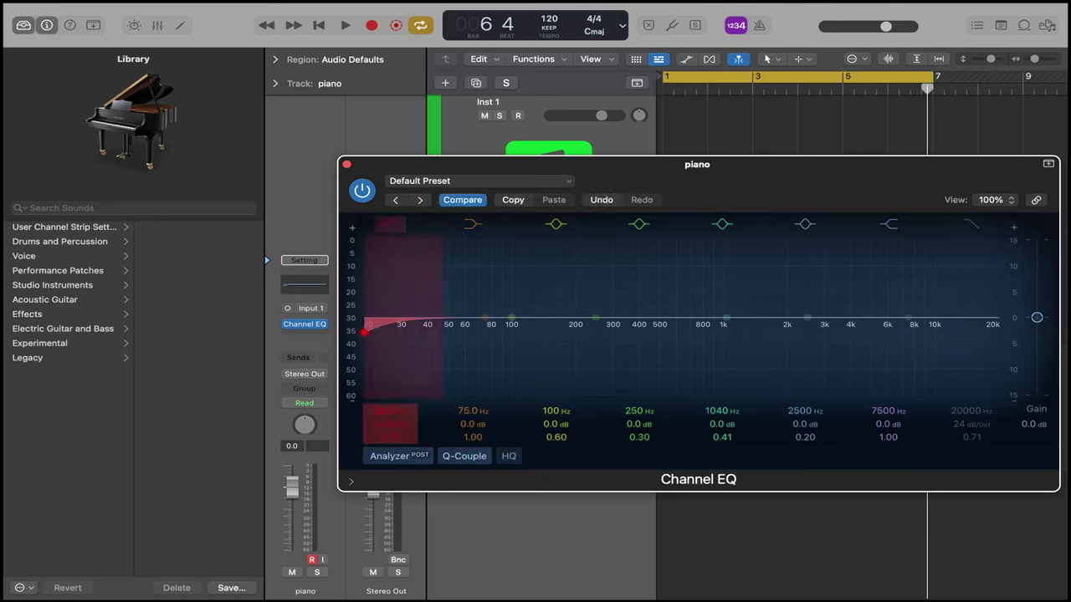
{"action": "left_click_drag", "start_coordinate": [376, 415], "coordinate": [375, 415]}
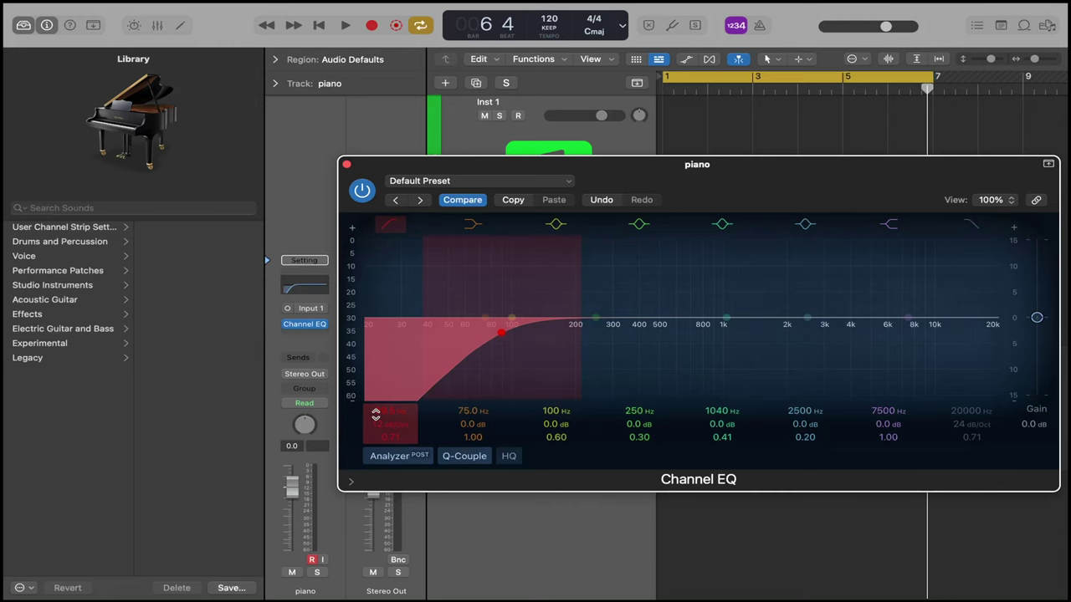
{"action": "left_click", "coordinate": [347, 164]}
Add a second Channel EQ to the piano track, load the Grand Piano EQ 03 preset and audition it.
{"action": "left_click", "coordinate": [326, 337]}
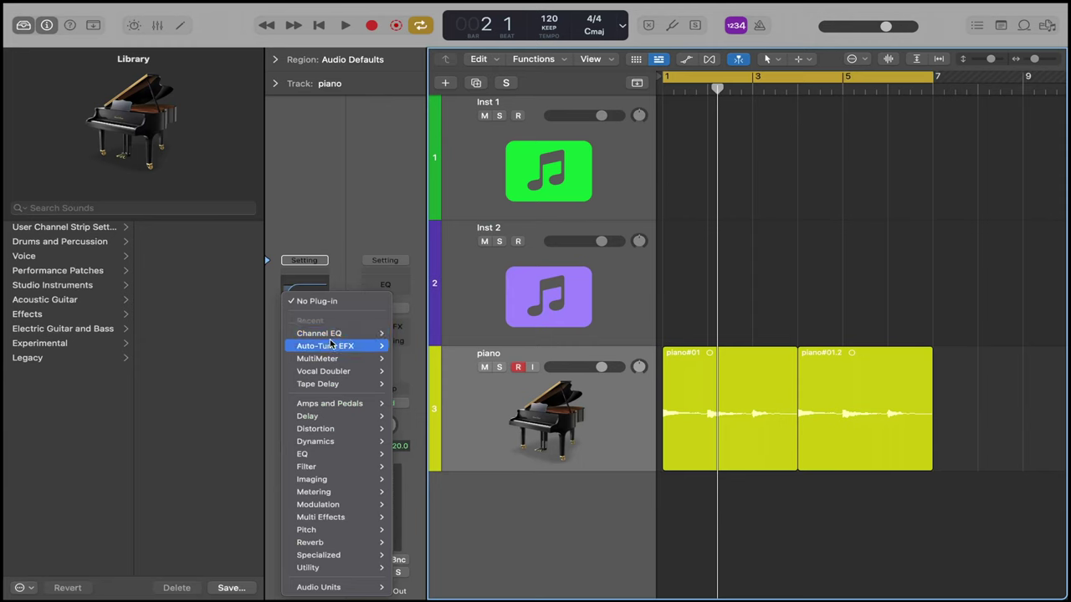
{"action": "left_click", "coordinate": [322, 332]}
{"action": "left_click", "coordinate": [473, 181]}
{"action": "mouse_move", "coordinate": [586, 456]}
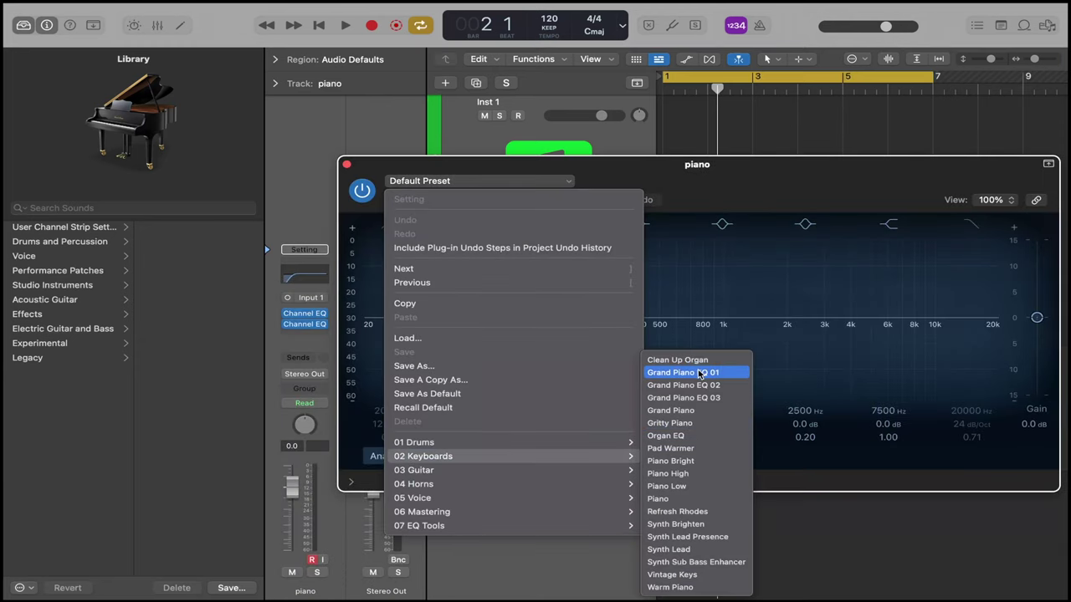
{"action": "key", "text": "space"}
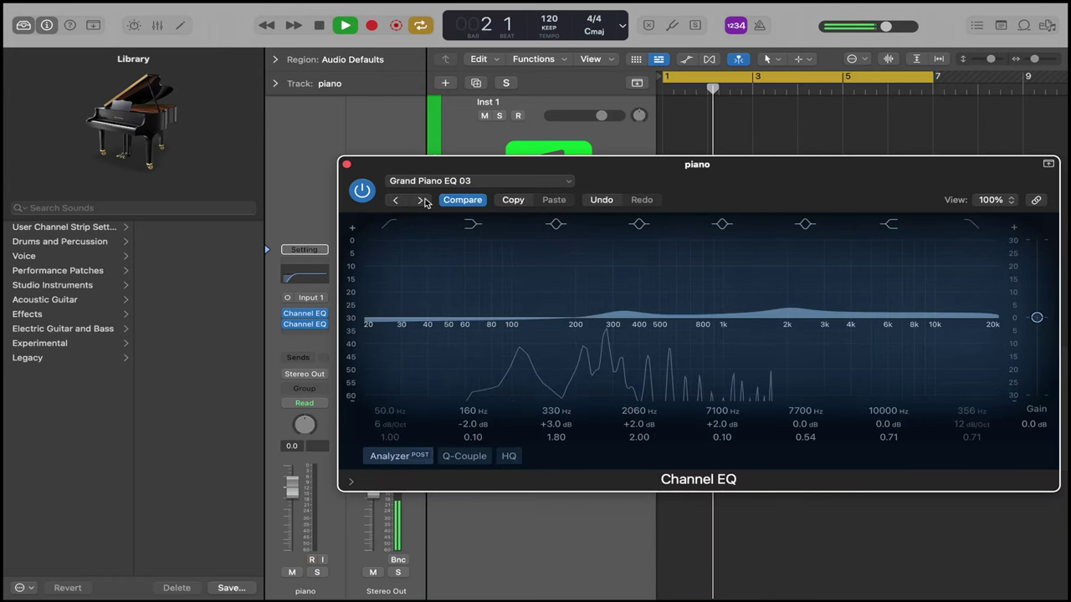
{"action": "left_click", "coordinate": [347, 166]}
{"action": "key", "text": "space"}
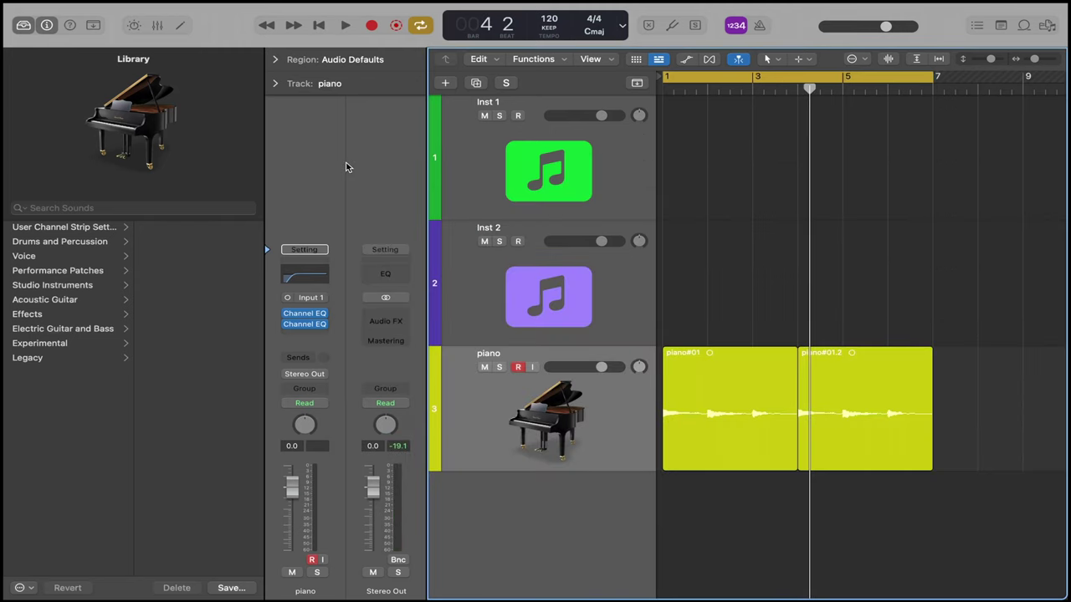
Add a Bus 1 send to the piano track and insert a ChromaVerb reverb on its aux channel.
{"action": "left_click", "coordinate": [309, 358]}
{"action": "mouse_move", "coordinate": [334, 377]}
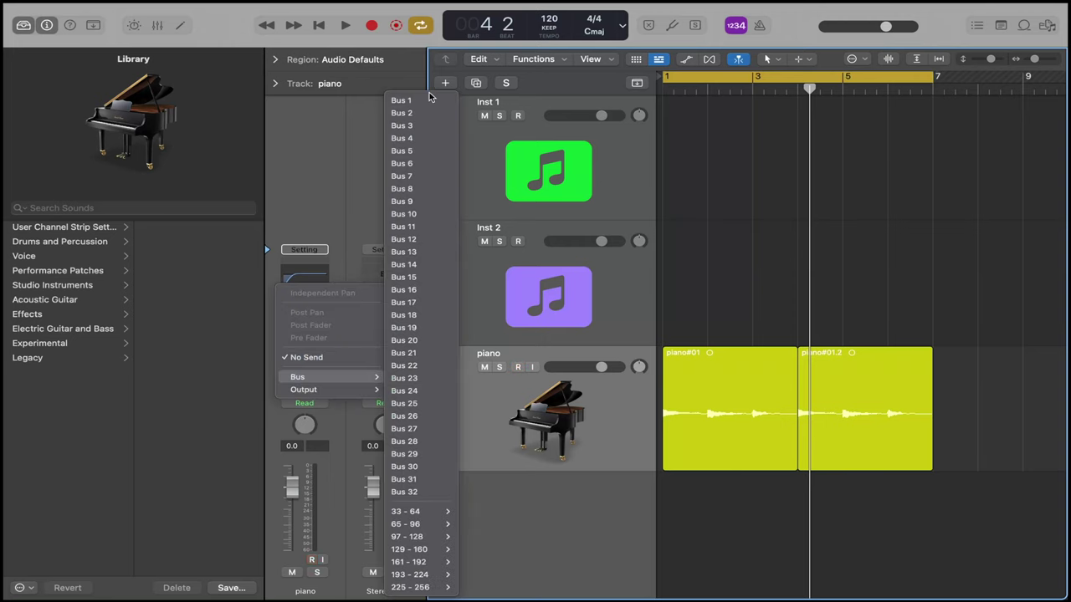
{"action": "left_click", "coordinate": [421, 103]}
{"action": "left_click", "coordinate": [402, 325]}
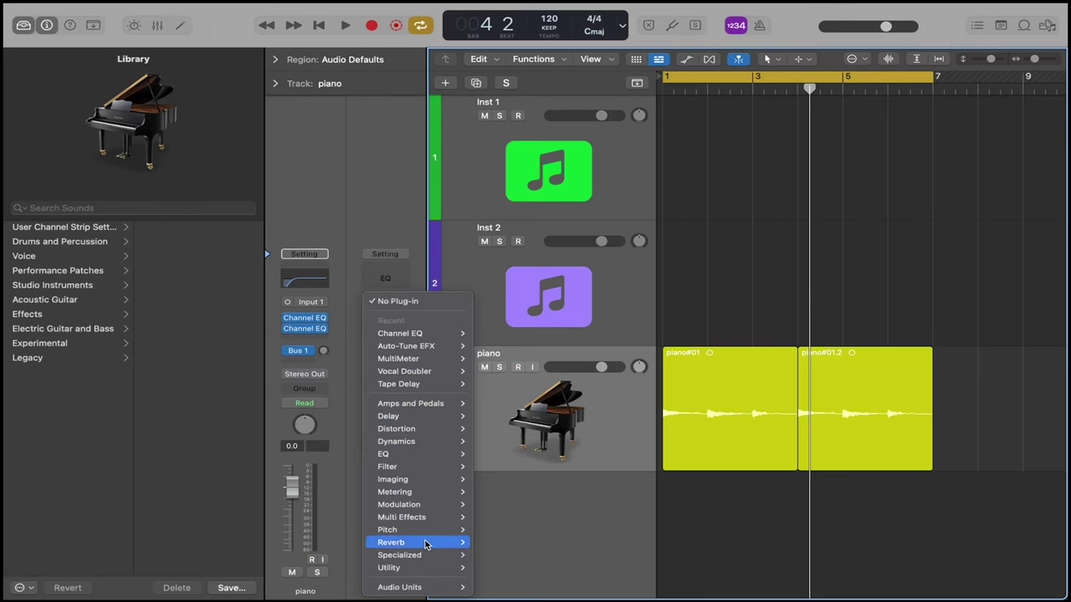
{"action": "mouse_move", "coordinate": [425, 542]}
{"action": "mouse_move", "coordinate": [488, 542]}
{"action": "left_click", "coordinate": [585, 542]}
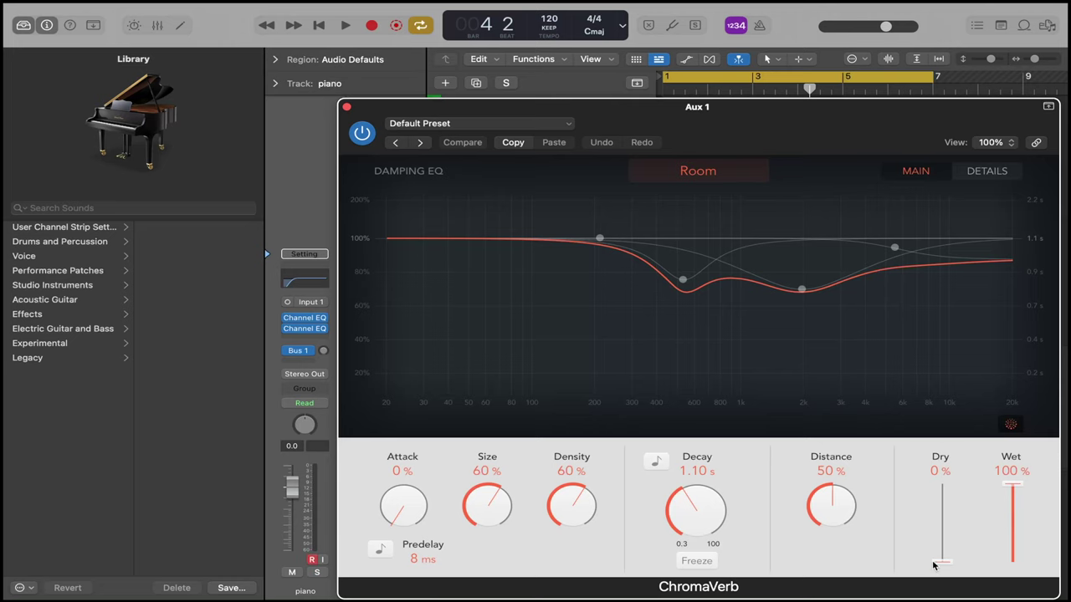
{"action": "left_click", "coordinate": [346, 107]}
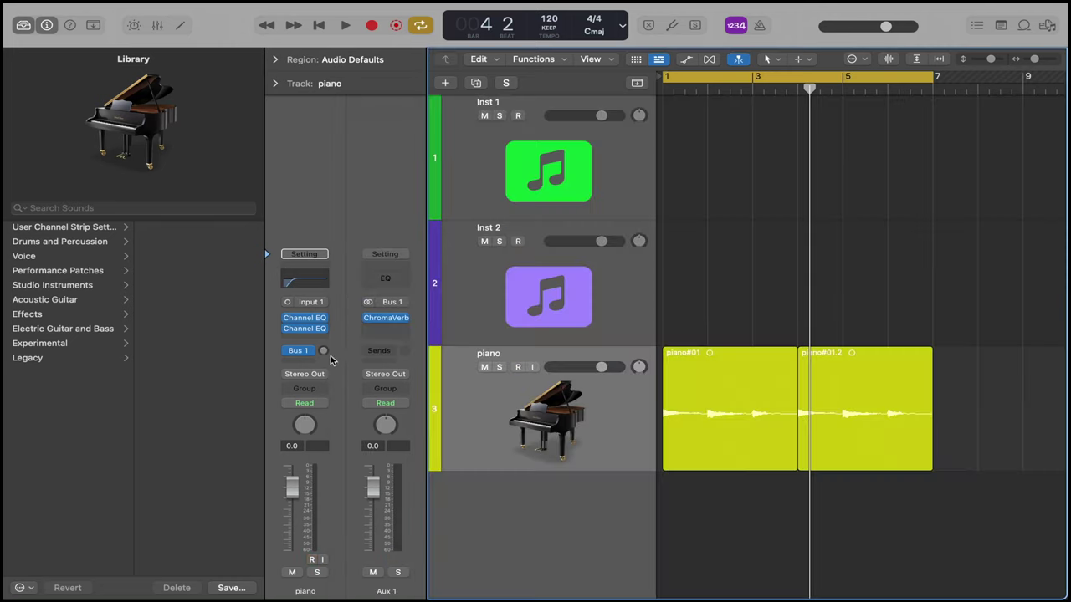
Raise the piano track's Bus 1 send level while auditioning the reverb during playback.
{"action": "left_click_drag", "start_coordinate": [323, 353], "coordinate": [323, 329]}
{"action": "key", "text": "space"}
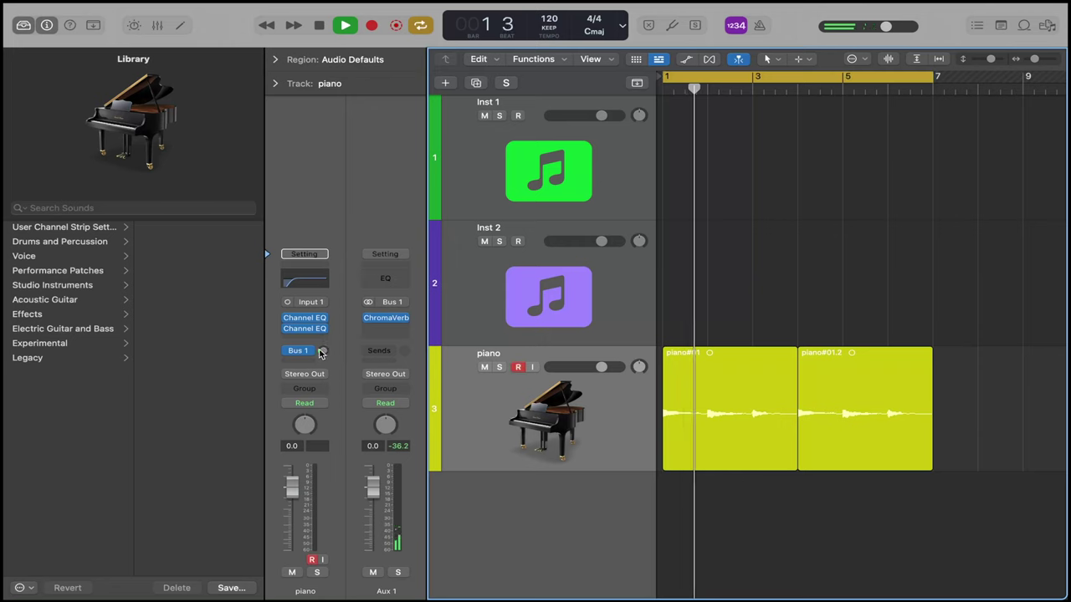
{"action": "mouse_move", "coordinate": [323, 349]}
{"action": "left_mouse_down"}
{"action": "mouse_move", "coordinate": [317, 283]}
{"action": "mouse_move", "coordinate": [334, 348]}
{"action": "left_mouse_up"}
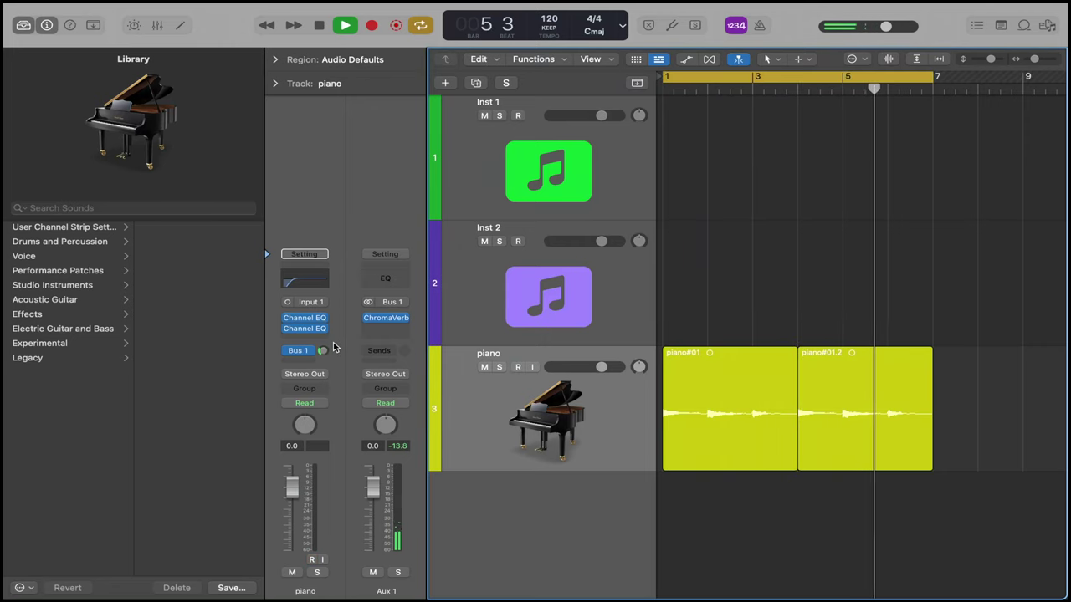
{"action": "key", "text": "space"}
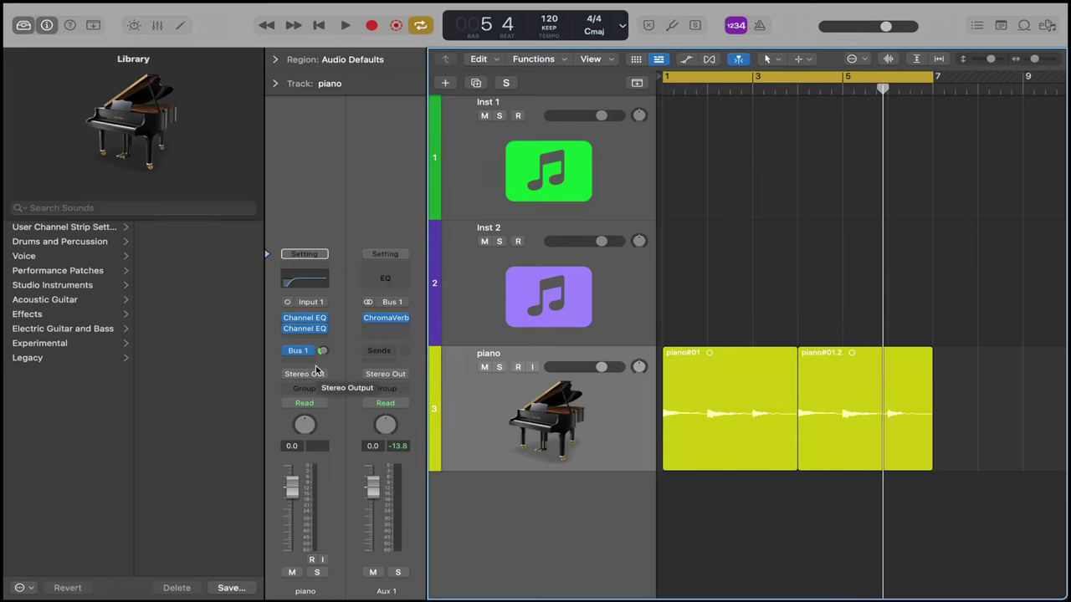
Add a second send on the piano track, routed to Bus 2.
{"action": "left_click", "coordinate": [300, 351]}
{"action": "mouse_move", "coordinate": [344, 387]}
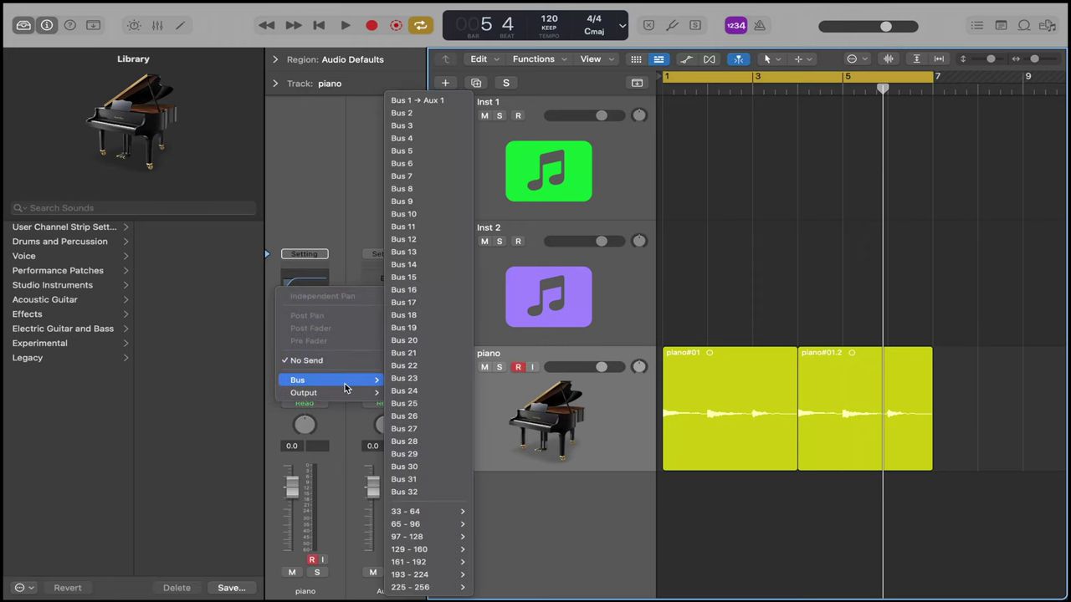
{"action": "left_click", "coordinate": [449, 112]}
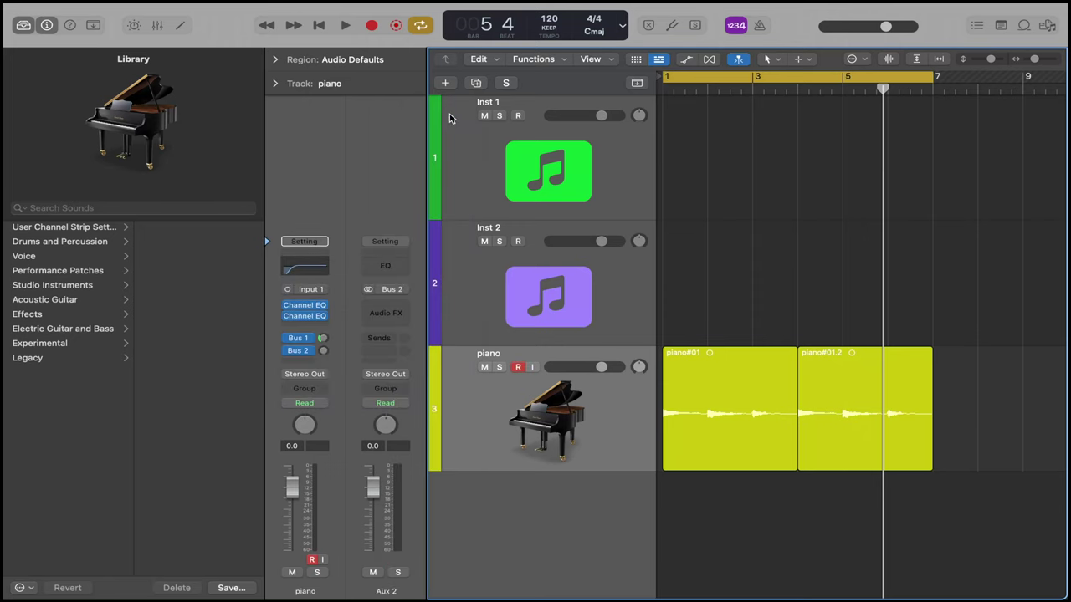
Insert a Tape Delay on the Bus 2 aux channel and set its Wet output to 100%.
{"action": "left_click", "coordinate": [401, 311]}
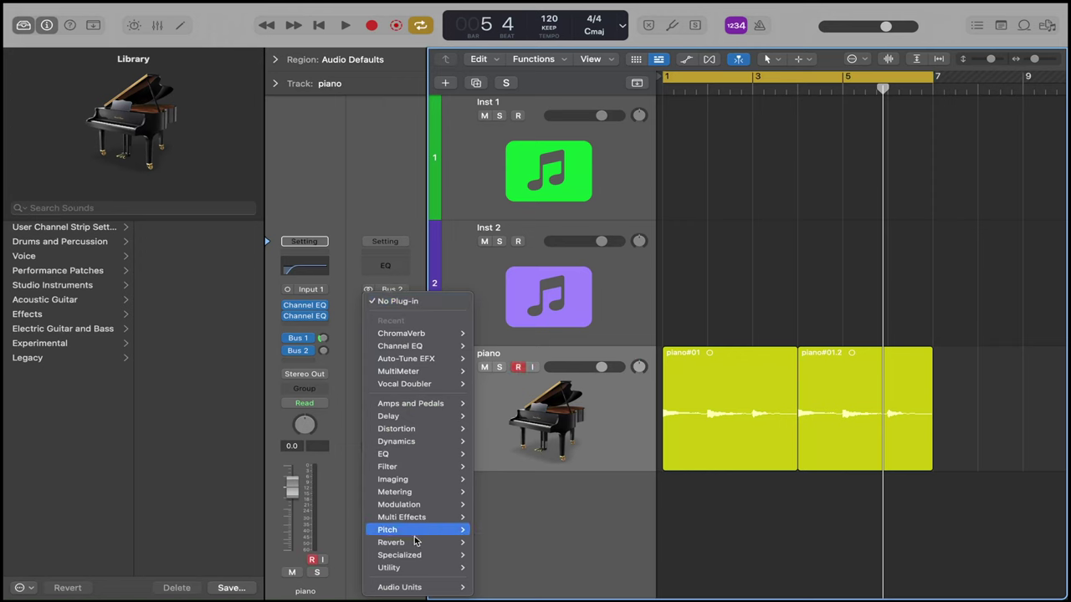
{"action": "mouse_move", "coordinate": [418, 416]}
{"action": "left_click", "coordinate": [548, 465]}
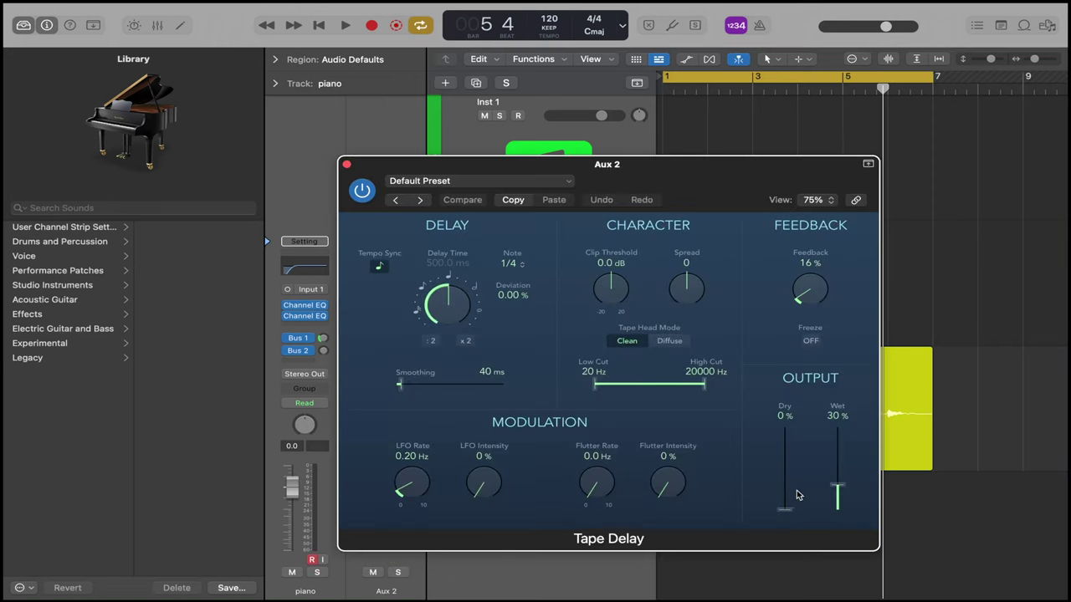
{"action": "left_click_drag", "start_coordinate": [842, 489], "coordinate": [852, 420]}
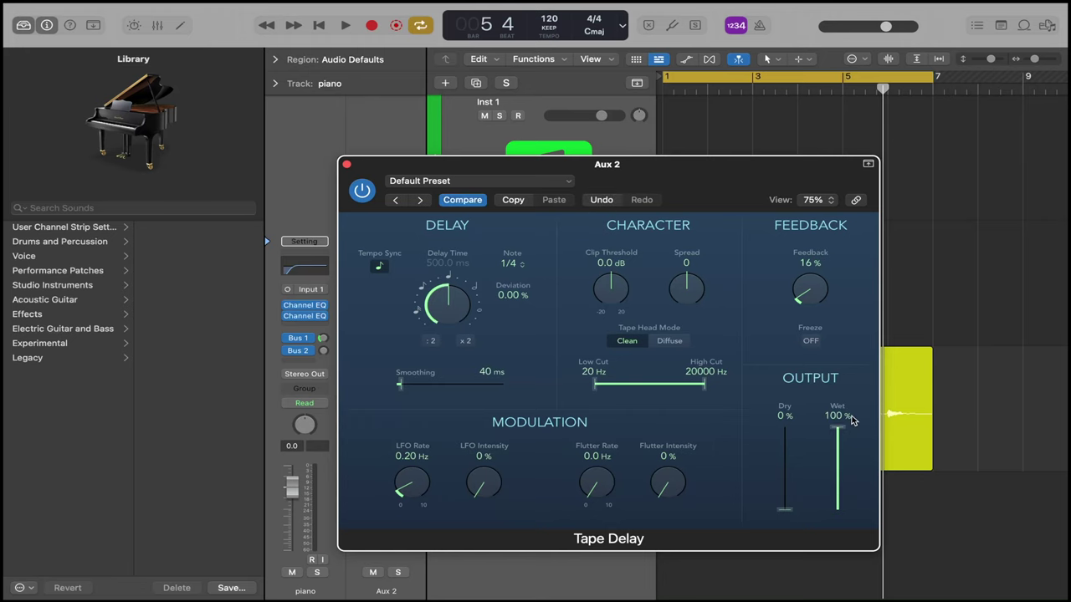
{"action": "left_click", "coordinate": [346, 164]}
Raise the piano track's Bus 2 send level during playback and review the settings of its first Channel EQ.
{"action": "key", "text": "space"}
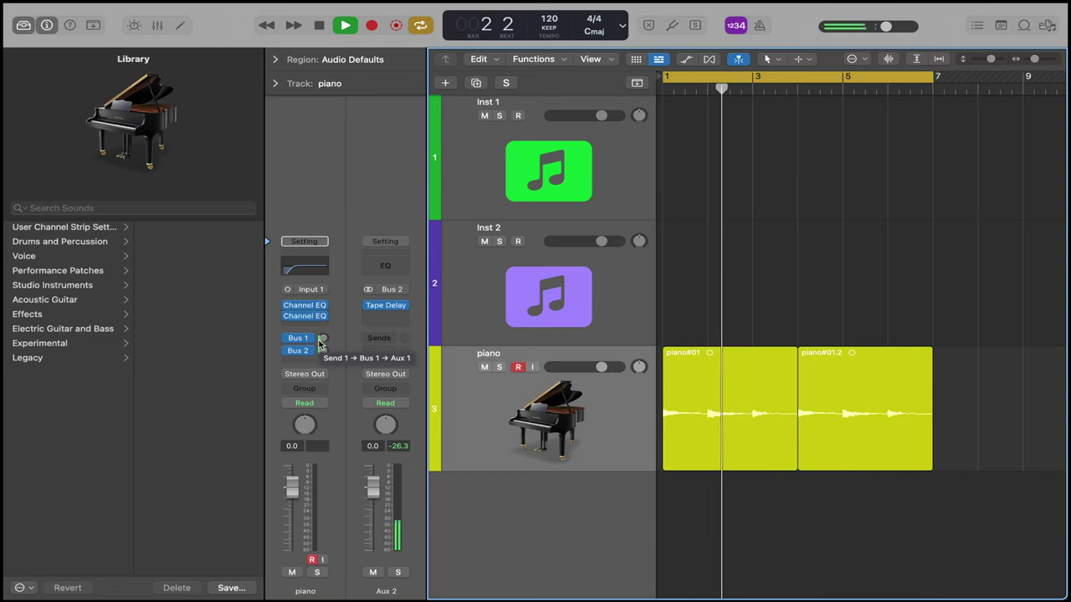
{"action": "key", "text": "space"}
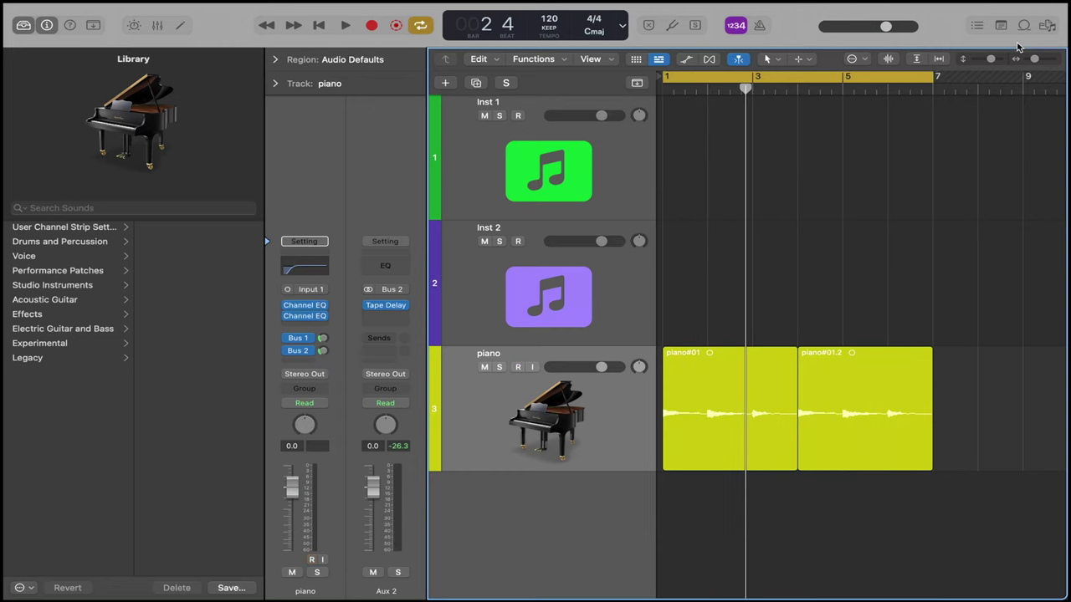
{"action": "left_click", "coordinate": [305, 306]}
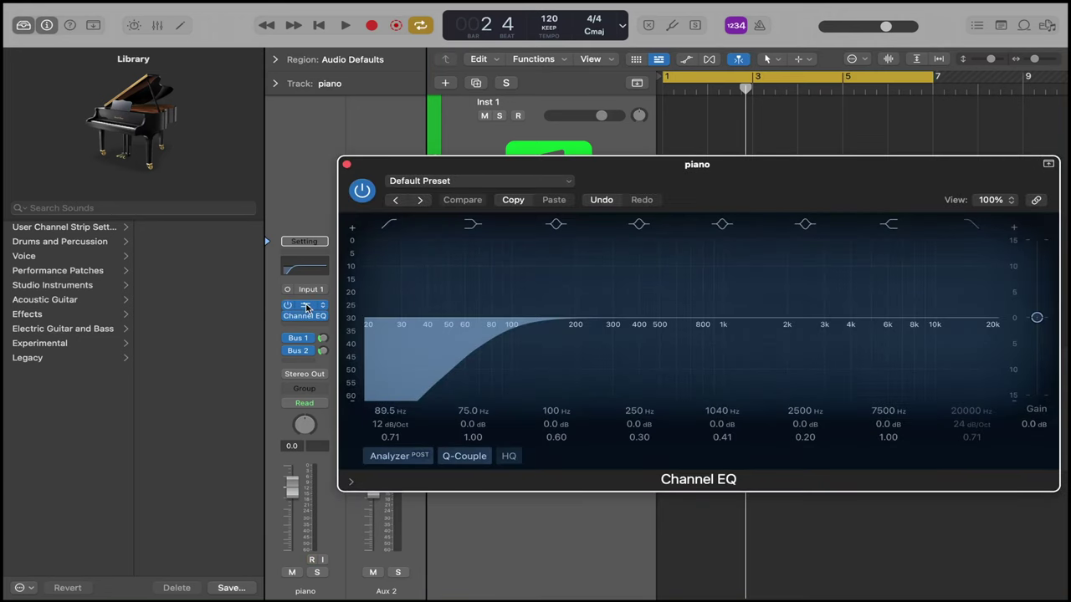
{"action": "left_click", "coordinate": [305, 309]}
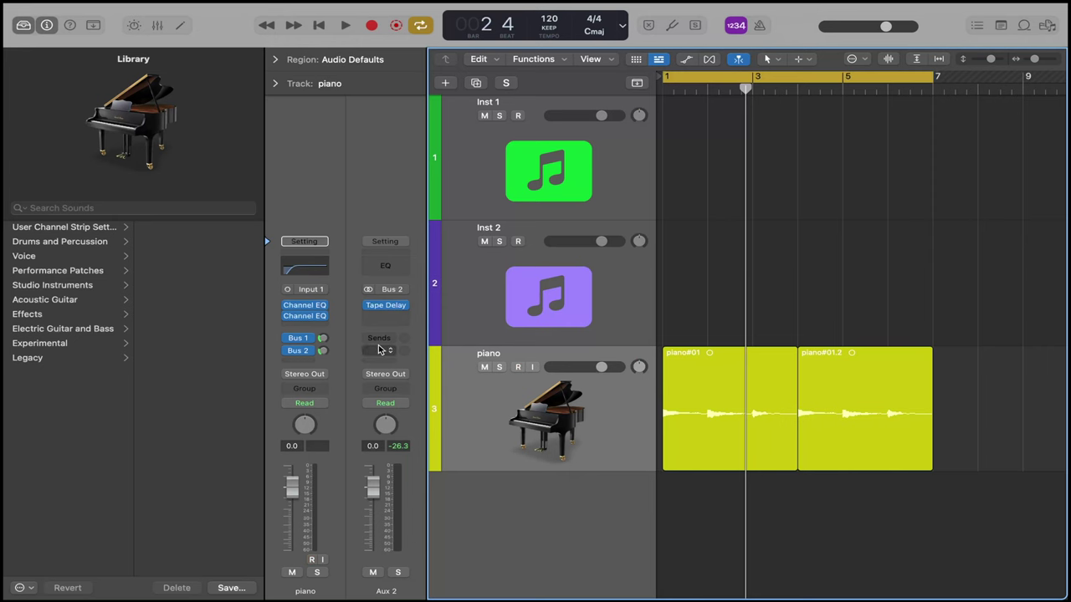
Add the 60s Shuffle Drumset 01 loop on a new track across bars 1 to 7 and set its volume to -13.0 dB during playback.
{"action": "left_click", "coordinate": [1025, 25]}
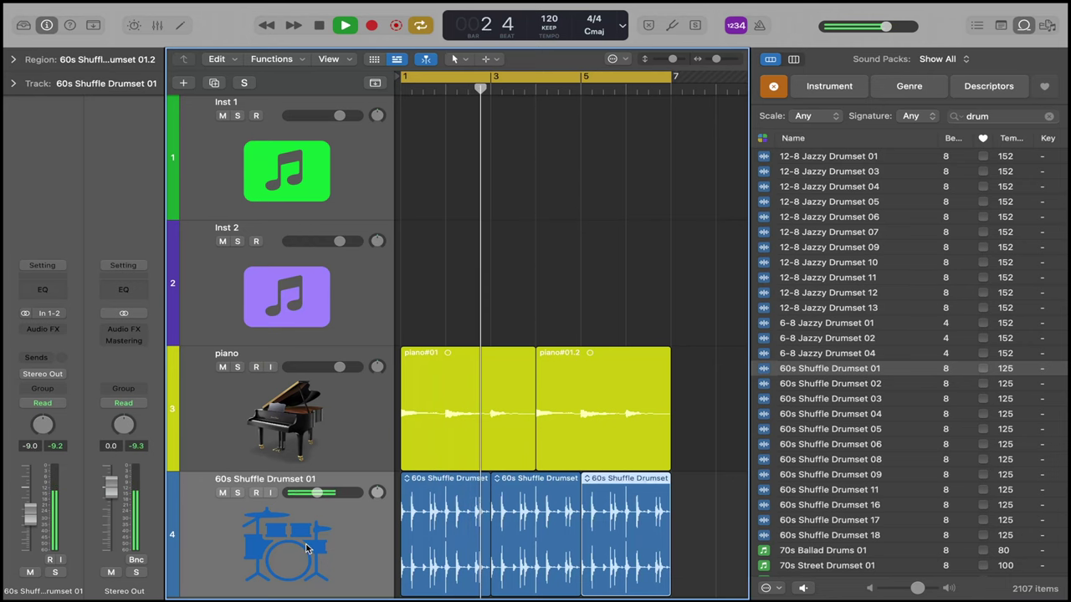
{"action": "left_click_drag", "start_coordinate": [316, 493], "coordinate": [309, 494]}
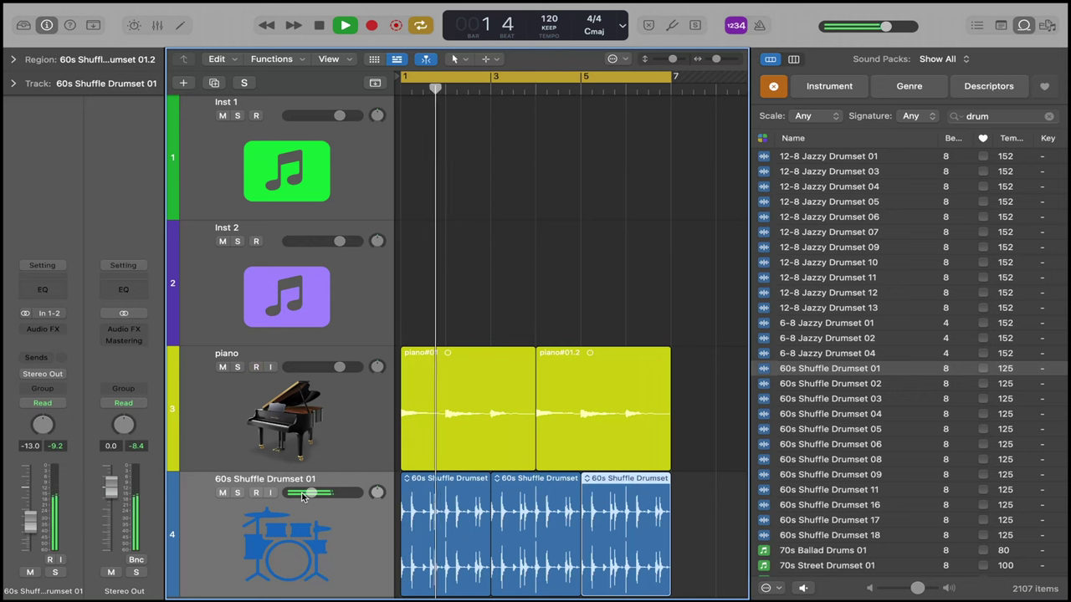
{"action": "key", "text": "space"}
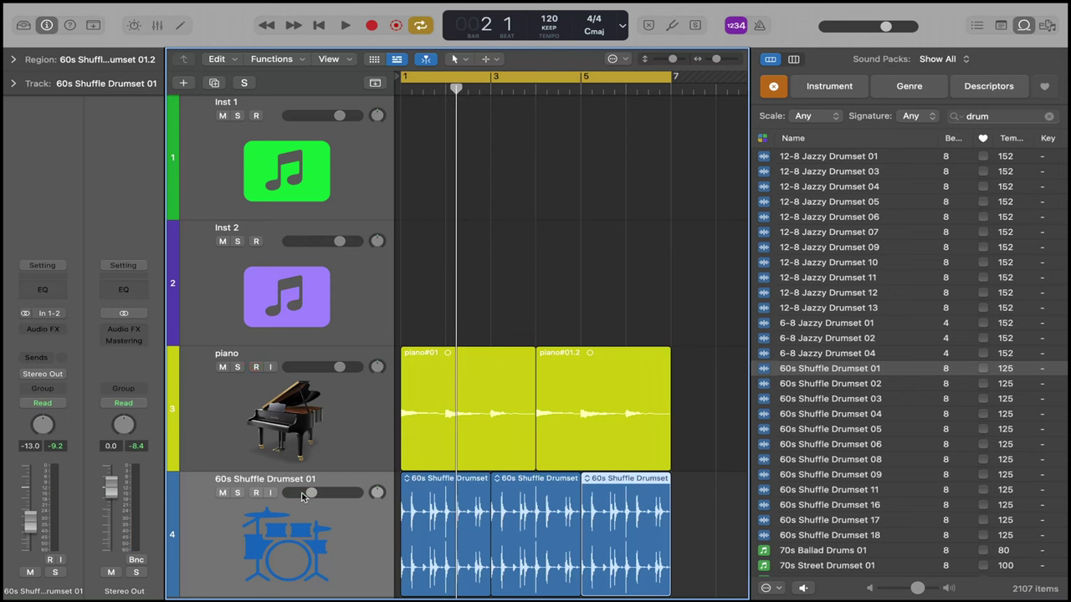